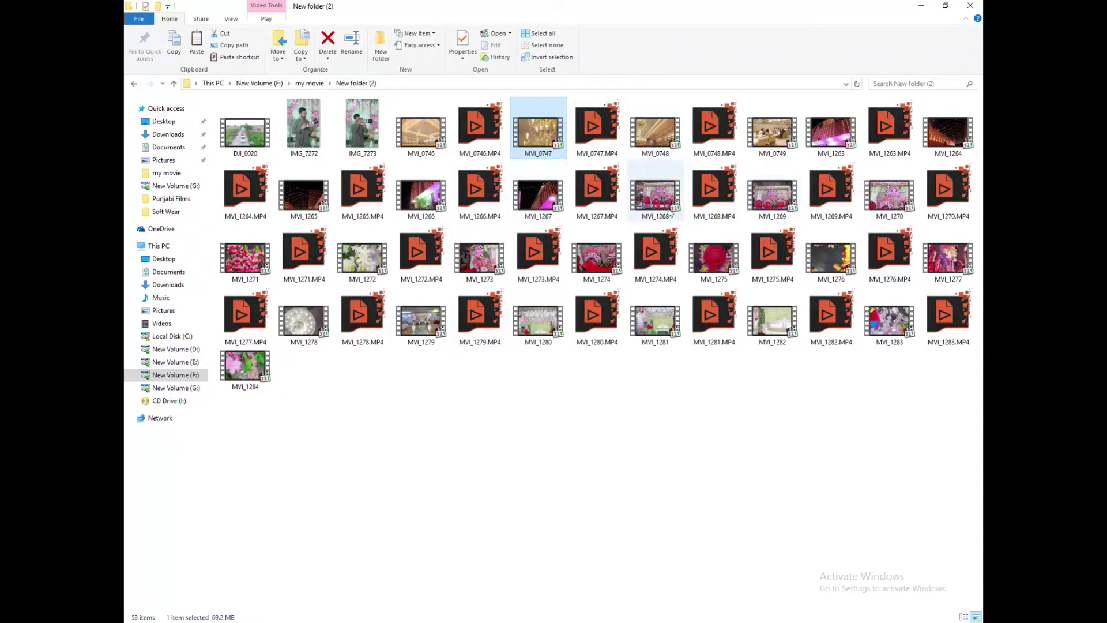
Place the clips MVI_1278, MVI_1268 and MVI_1277 from New folder (2) one after another on track 2 V of the EDIUS timeline.
click(655, 193)
ctrl+click(946, 257)
drag(322, 355, 689, 374)
scroll(630, 465, down, 5)
scroll(319, 409, up, 3)
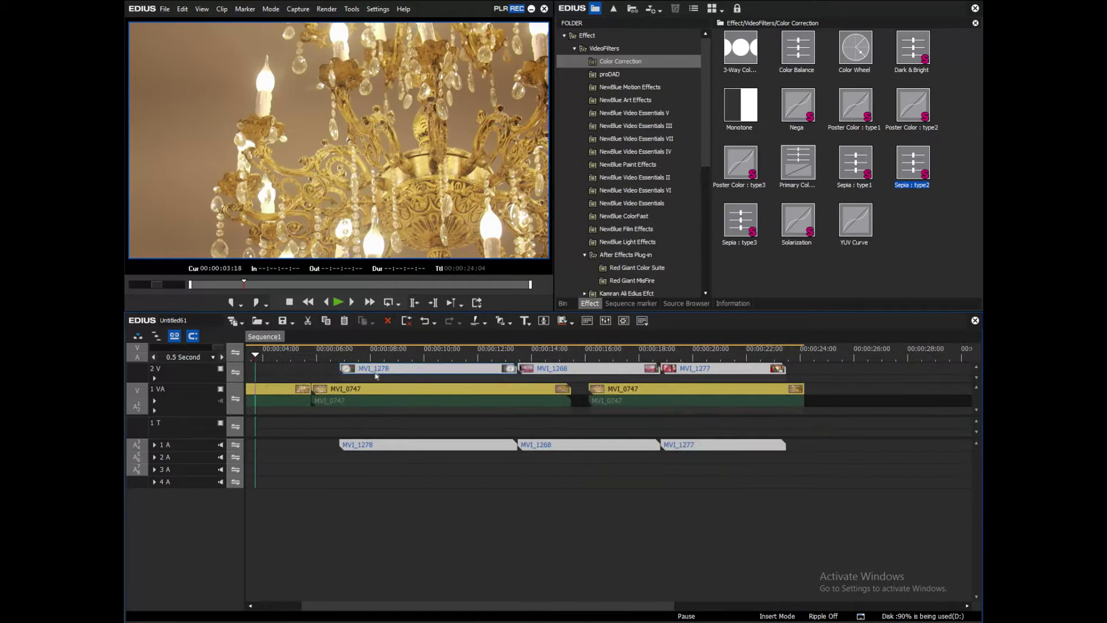
Move the three clips on track 2 V so they start where the last MVI_0747 clip ends, and show the Bin.
scroll(320, 408, down, 3)
drag(273, 369, 311, 369)
key(ctrl+0)
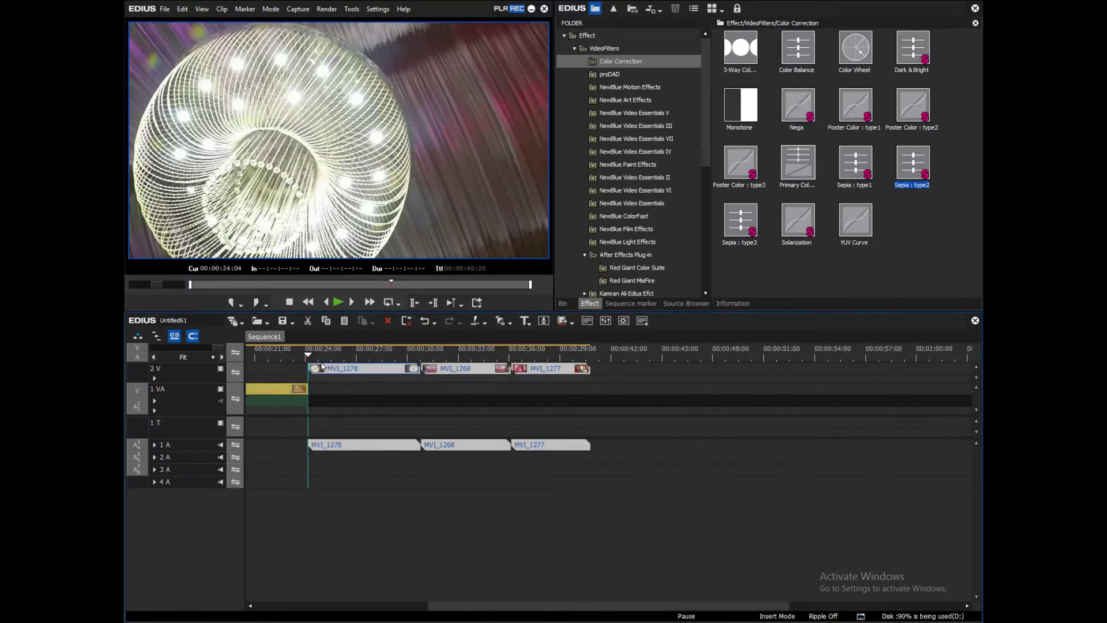
click(571, 304)
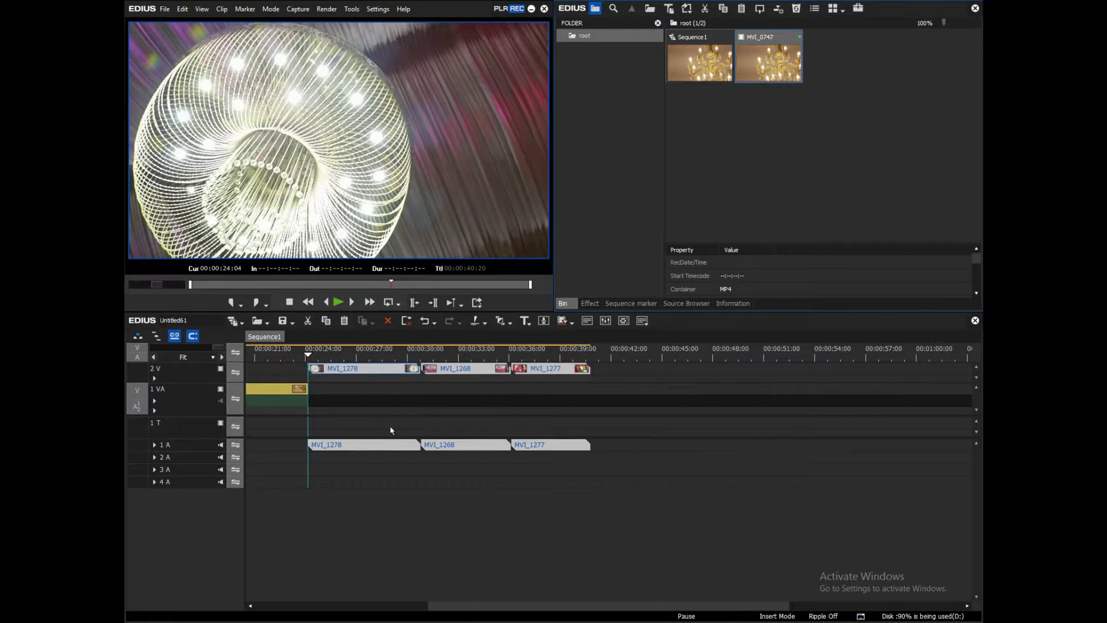
Play part of the MVI_1278 clip on track 2 V to review it.
drag(695, 514, 335, 437)
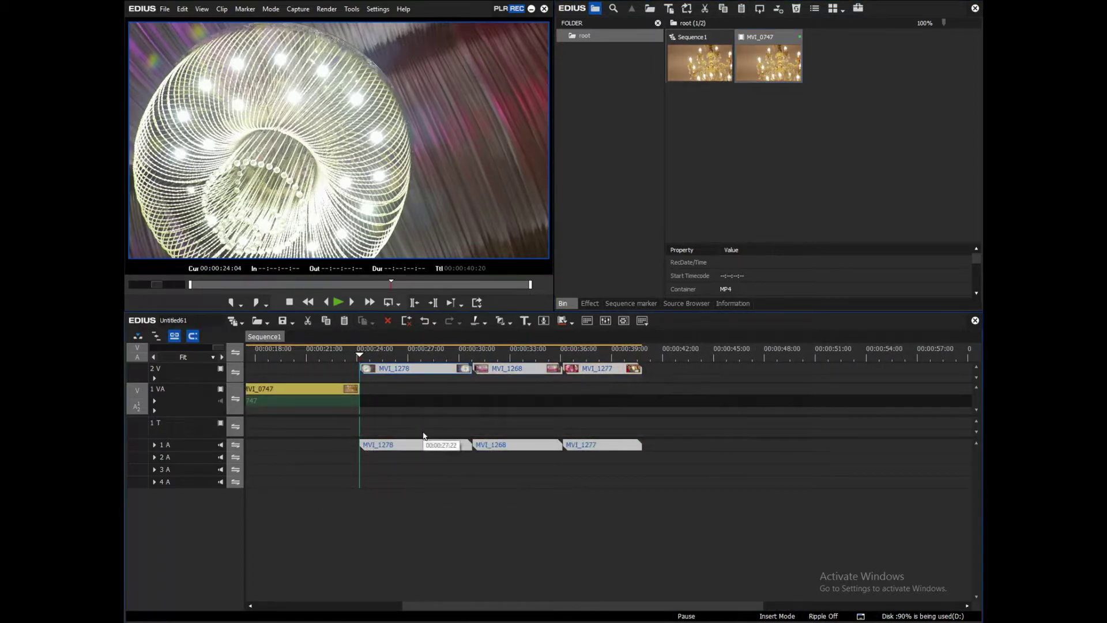
click(424, 356)
key(space)
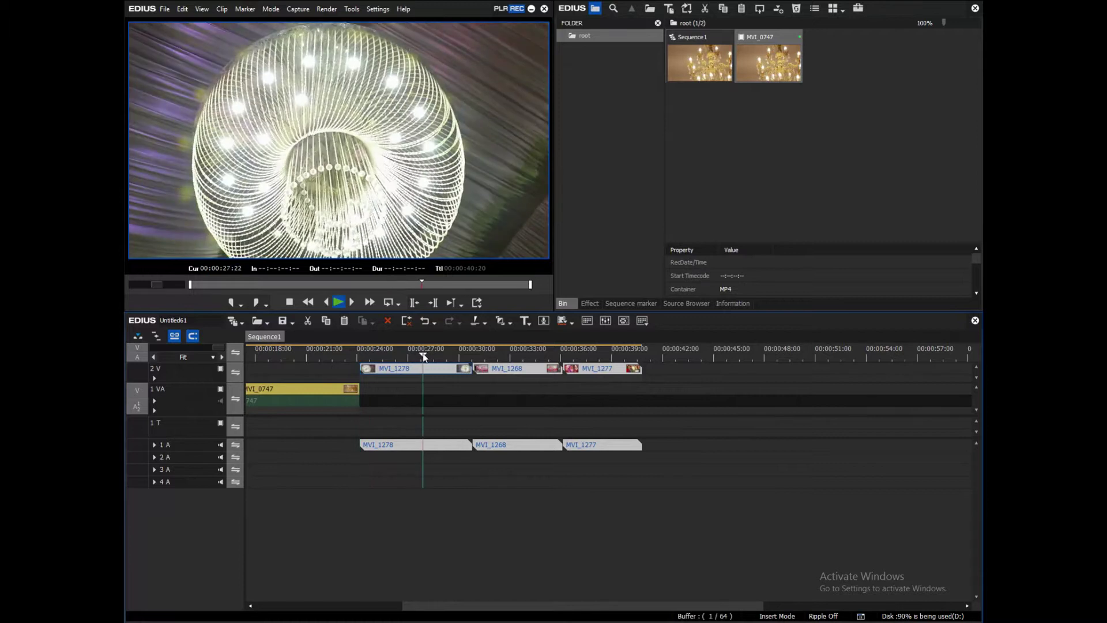
key(space)
click(402, 357)
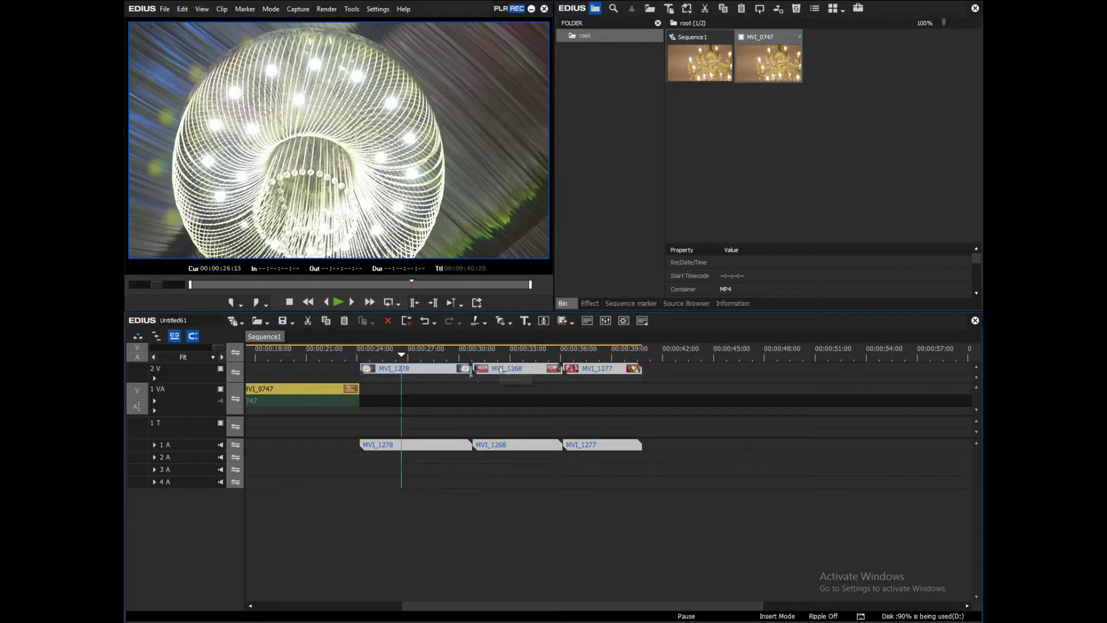
click(721, 534)
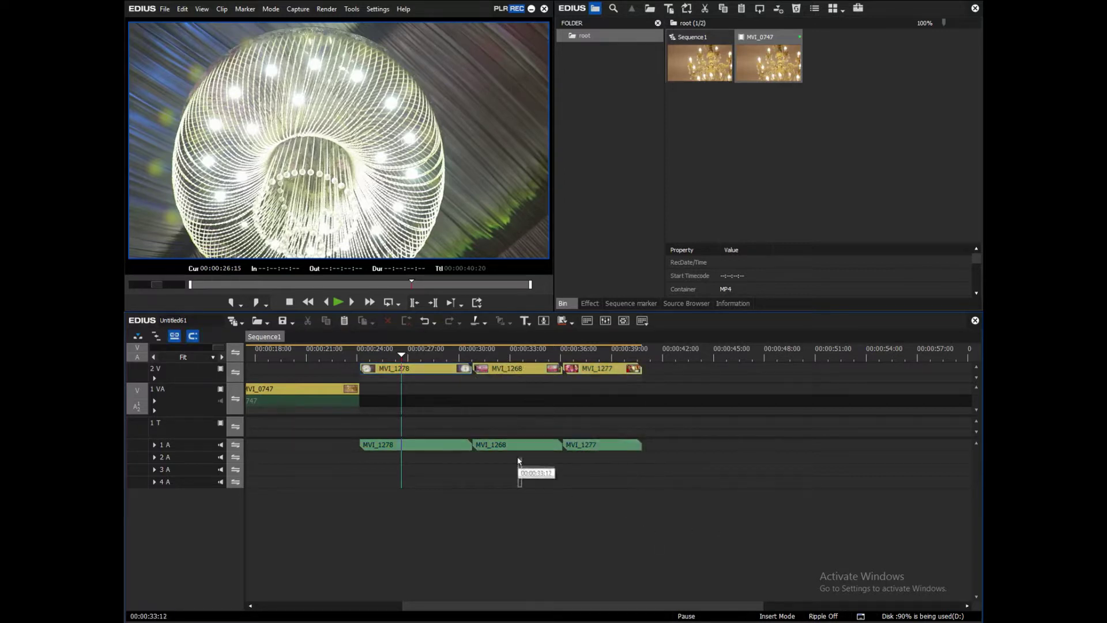
click(437, 444)
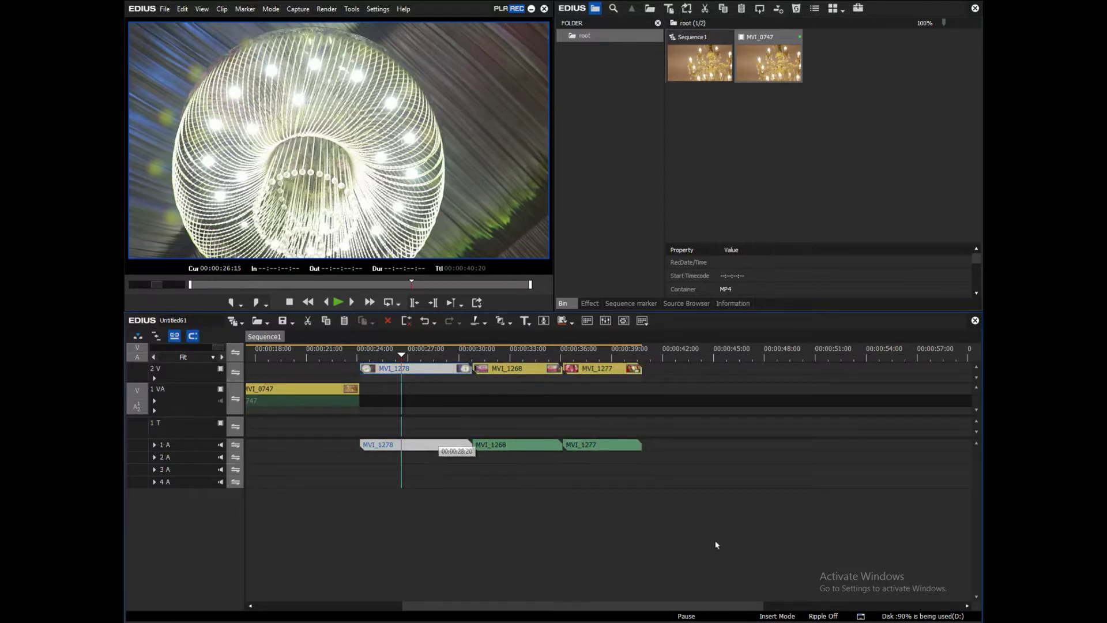
drag(716, 543, 367, 444)
right_click(384, 447)
key(Escape)
click(385, 449)
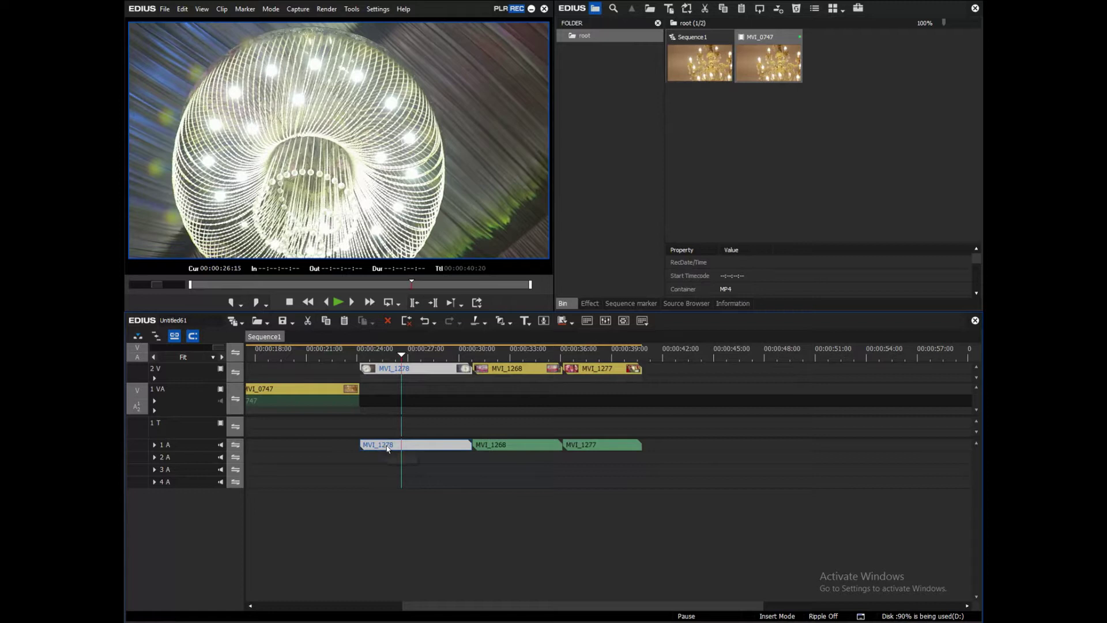
click(539, 458)
Ungroup the video and audio of MVI_1278, MVI_1268 and MVI_1277, and check that each part can be selected separately.
drag(734, 531, 427, 431)
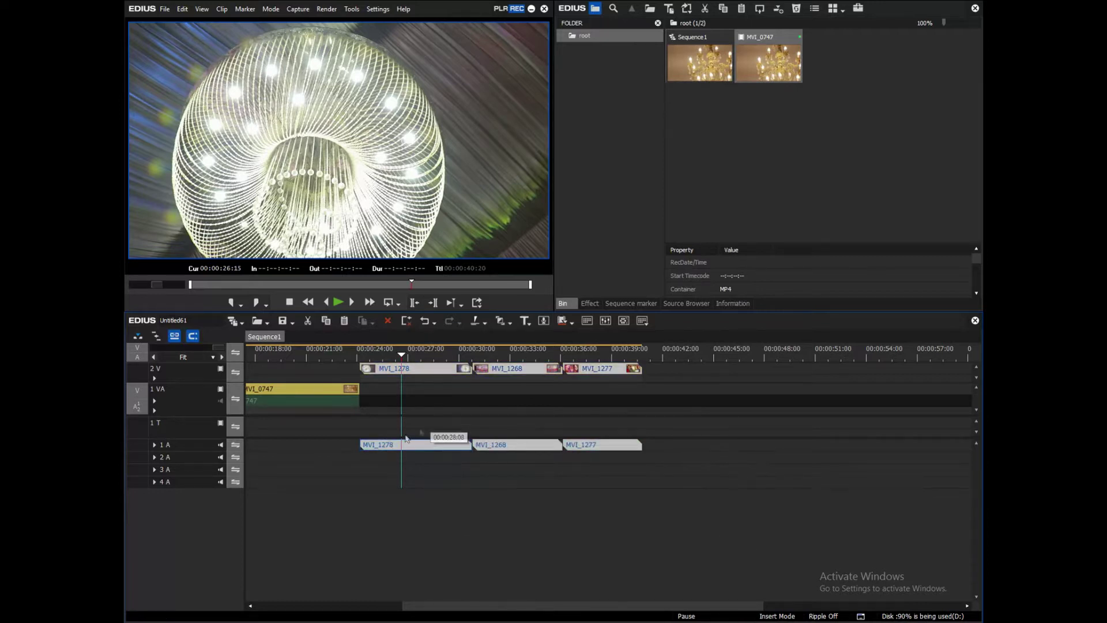
right_click(404, 447)
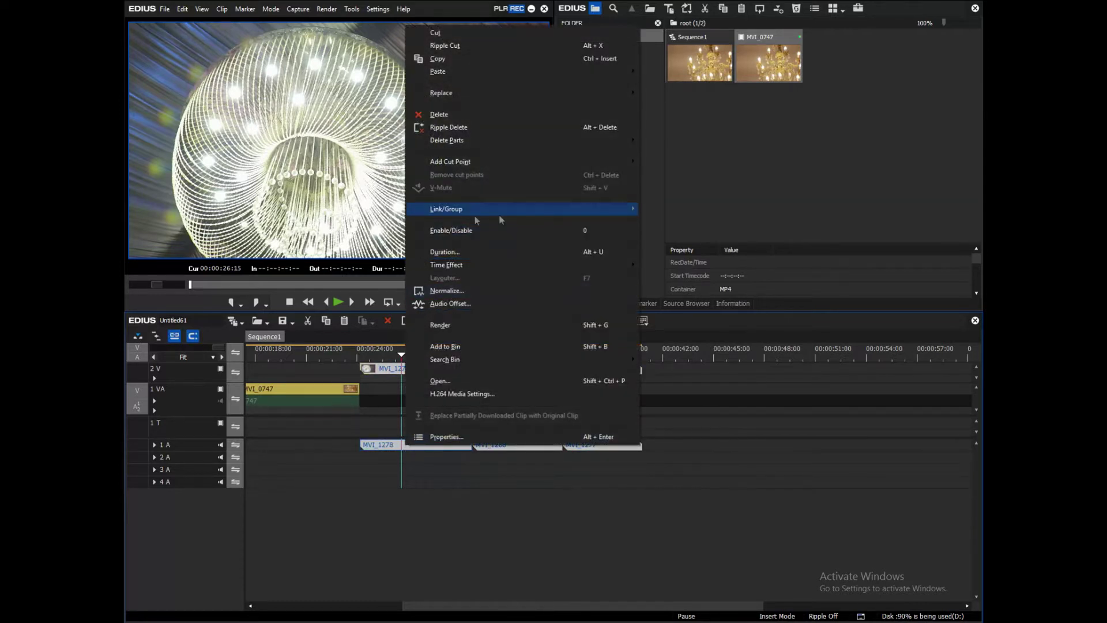
mouse_move(476, 216)
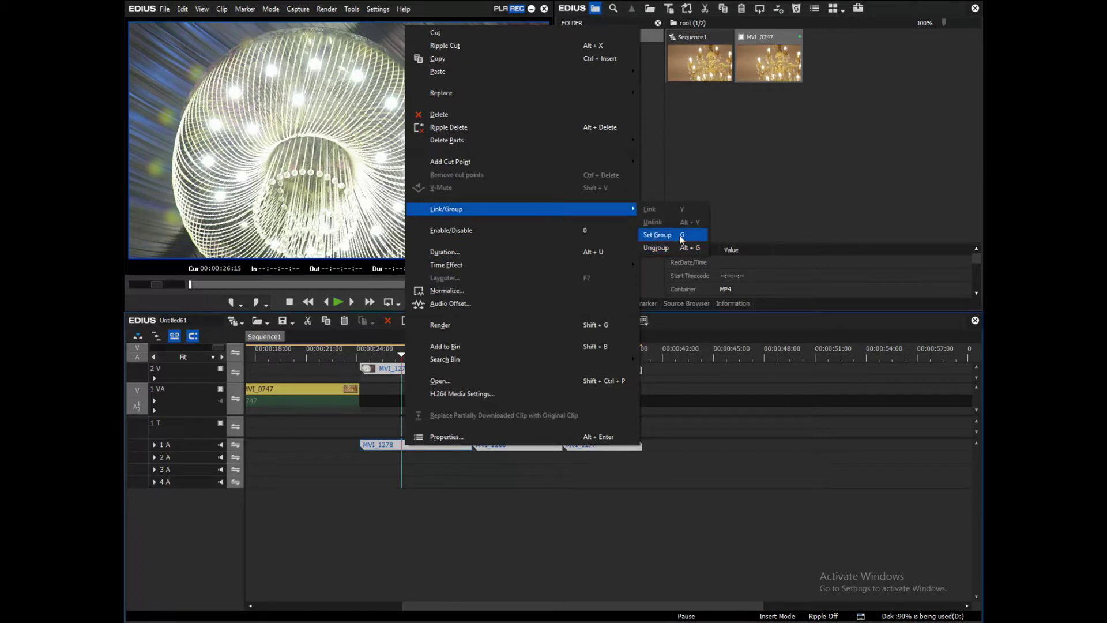
click(685, 248)
click(419, 551)
drag(663, 521, 359, 427)
drag(668, 403, 422, 375)
drag(690, 555, 328, 437)
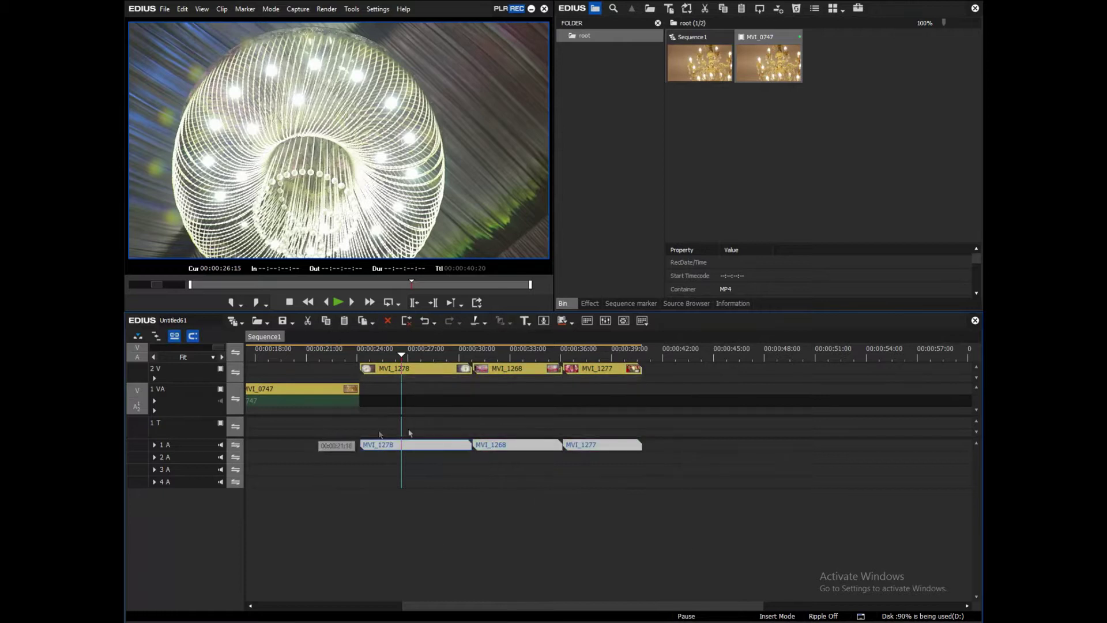
drag(672, 524, 431, 363)
click(468, 530)
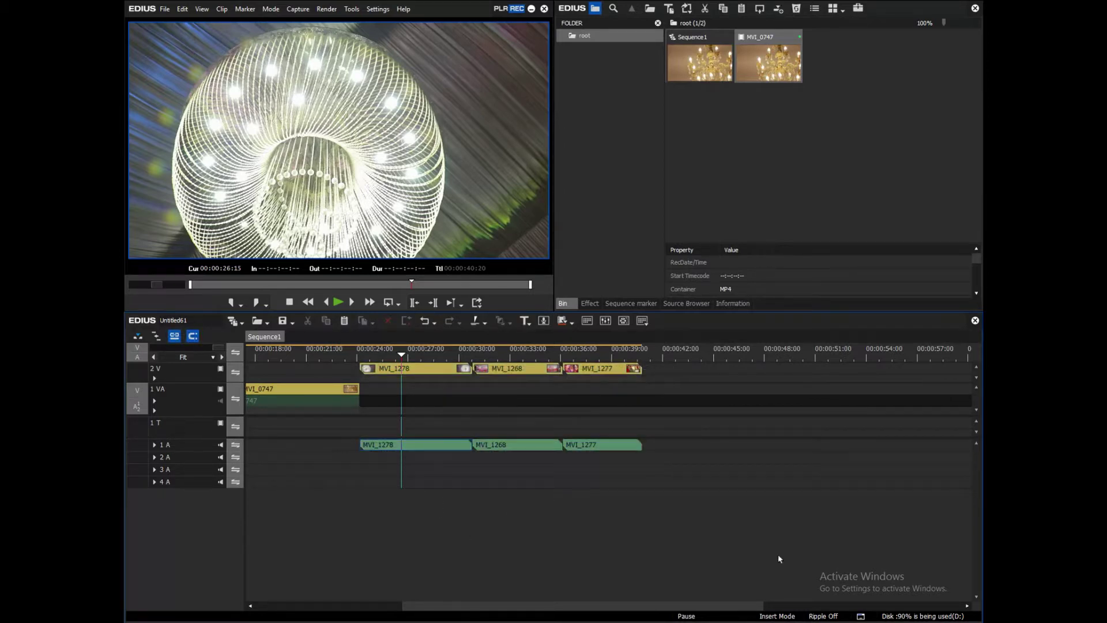
Delete the audio clips of MVI_1277, MVI_1268 and MVI_1278 from track 1 A.
click(606, 448)
click(590, 375)
click(594, 446)
key(Delete)
click(547, 448)
key(Delete)
click(429, 450)
key(Delete)
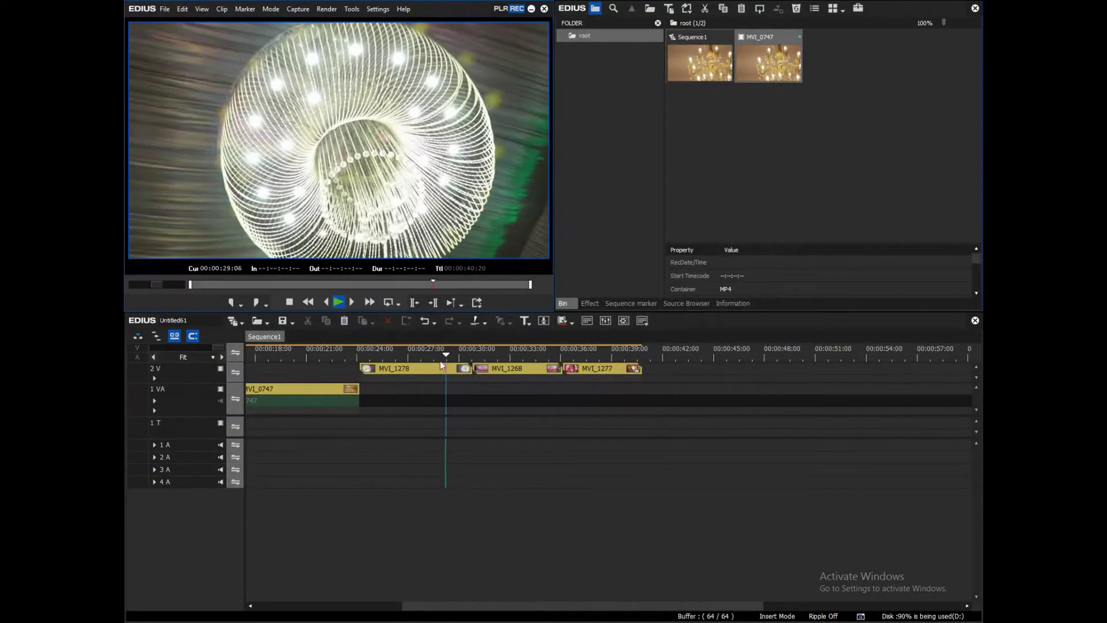
click(426, 355)
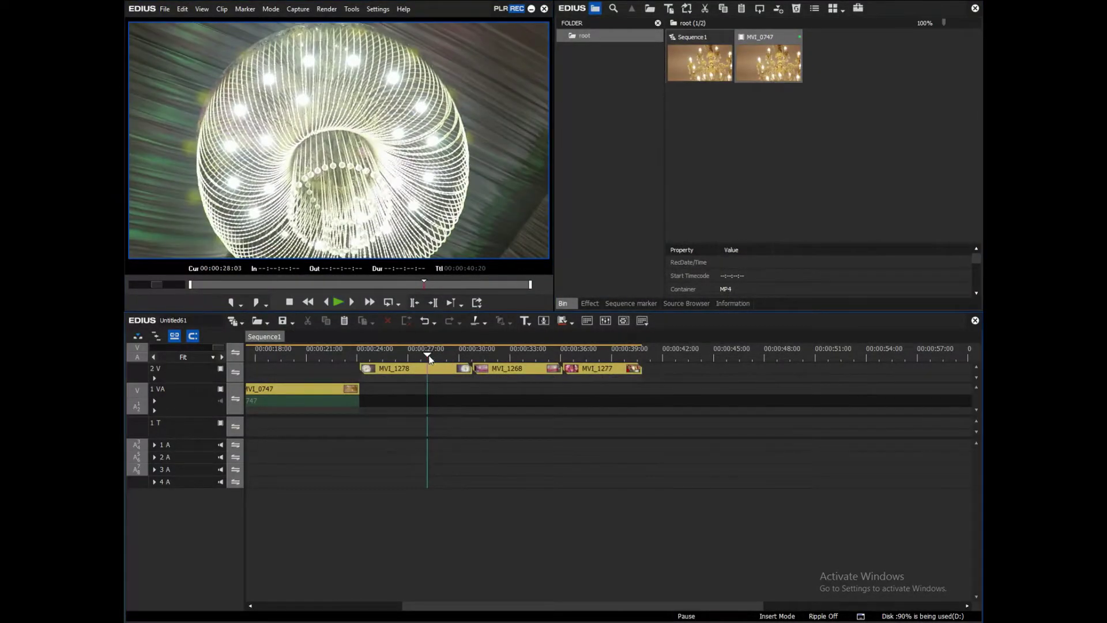
Undo the deletion of the three audio clips on track 1 A.
key(ctrl+z)
key(ctrl+z)
key(ctrl+z)
Group the video and audio clips of MVI_1278, MVI_1268 and MVI_1277 together, and check the grouping by selecting them.
drag(731, 536, 423, 364)
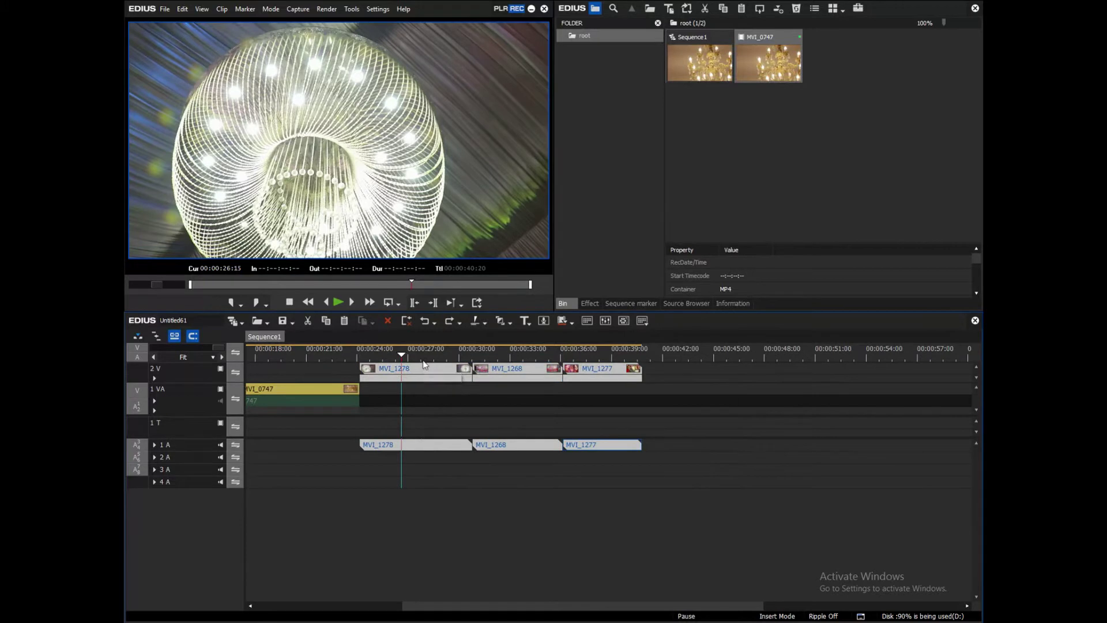
key(g)
click(501, 497)
click(503, 442)
click(599, 437)
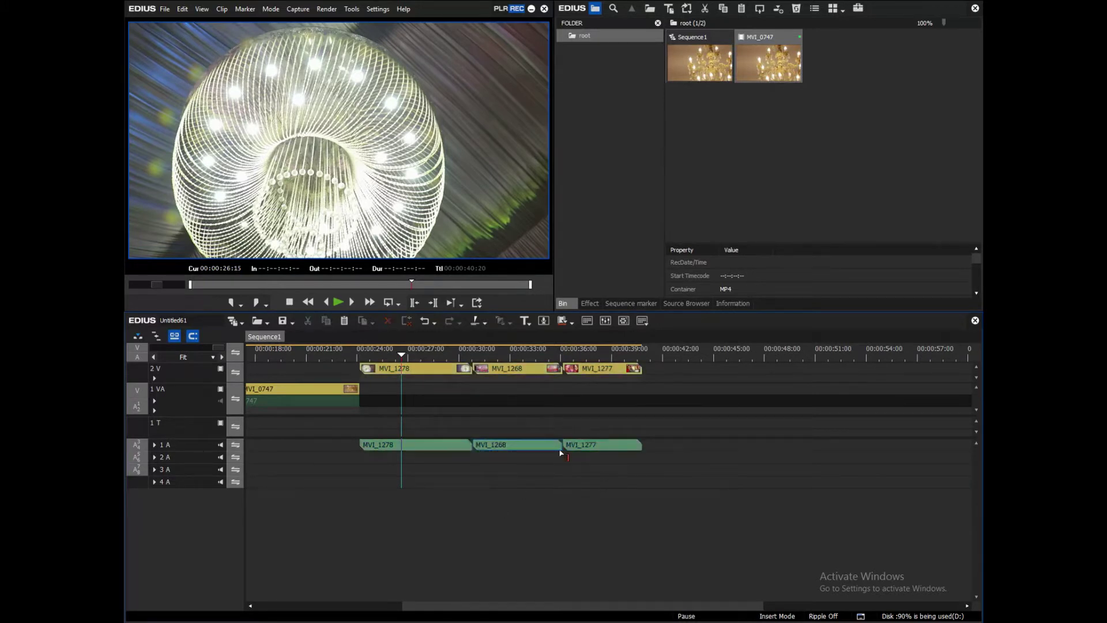
click(523, 443)
drag(627, 551, 527, 445)
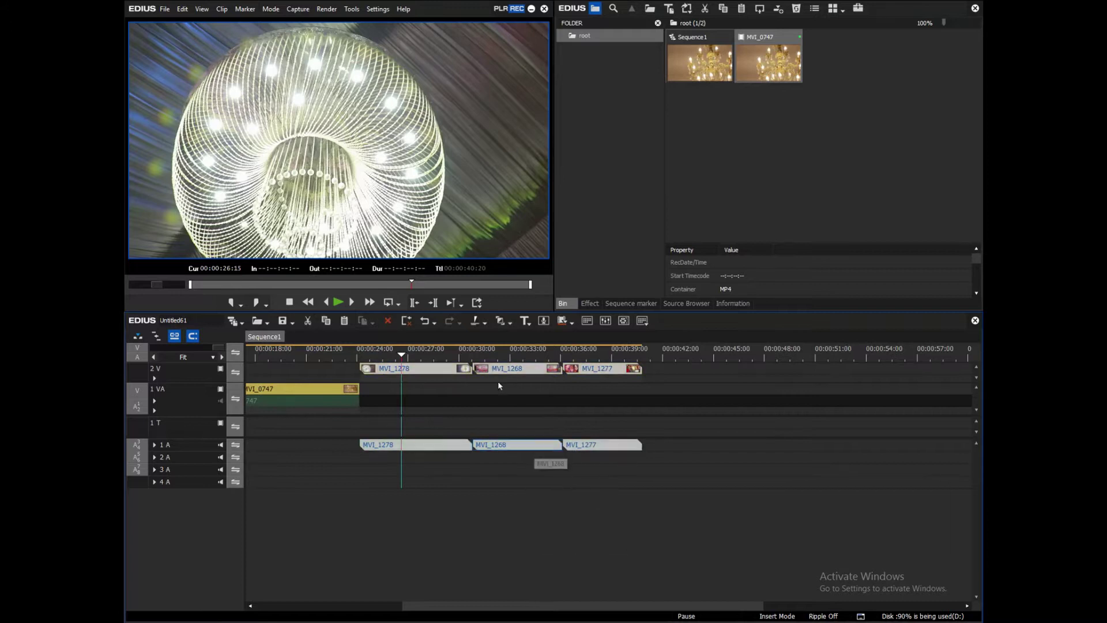
Move the three grouped clips from track 2 V to track 1 VA, about 7 seconds further along the timeline.
drag(500, 371, 618, 398)
drag(586, 451, 629, 458)
key(ctrl+z)
Move MVI_1277 with its audio up to track 2 V, about 9 seconds further along the timeline.
click(742, 525)
drag(759, 527, 714, 385)
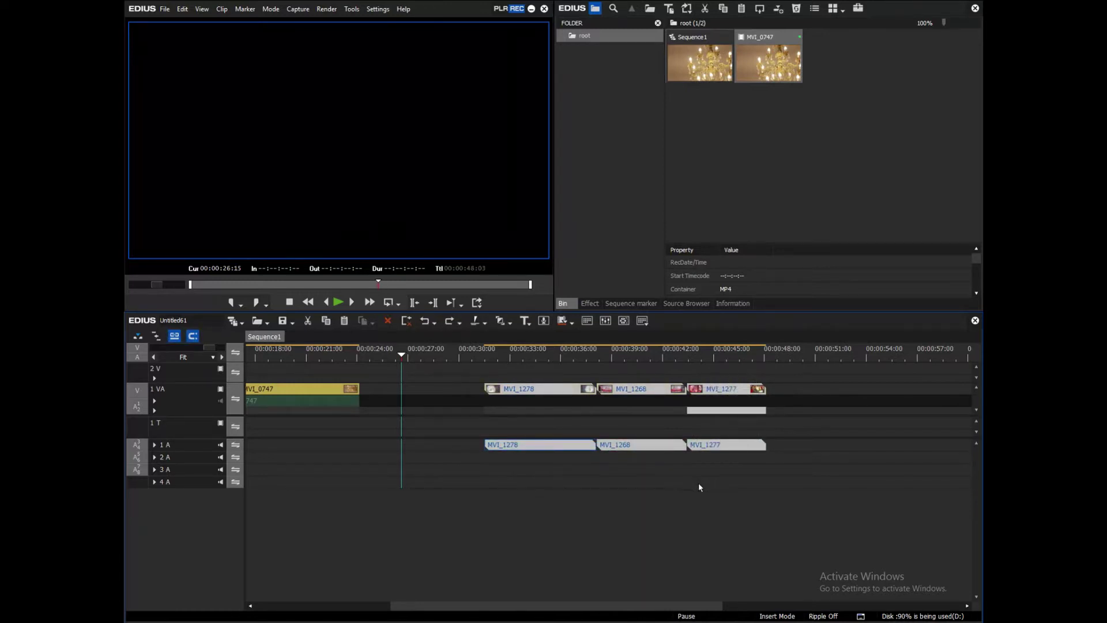
click(701, 486)
drag(741, 504, 874, 372)
Shift MVI_1278 with its audio about 2.5 seconds earlier on track 1 VA.
click(713, 523)
drag(686, 516, 643, 378)
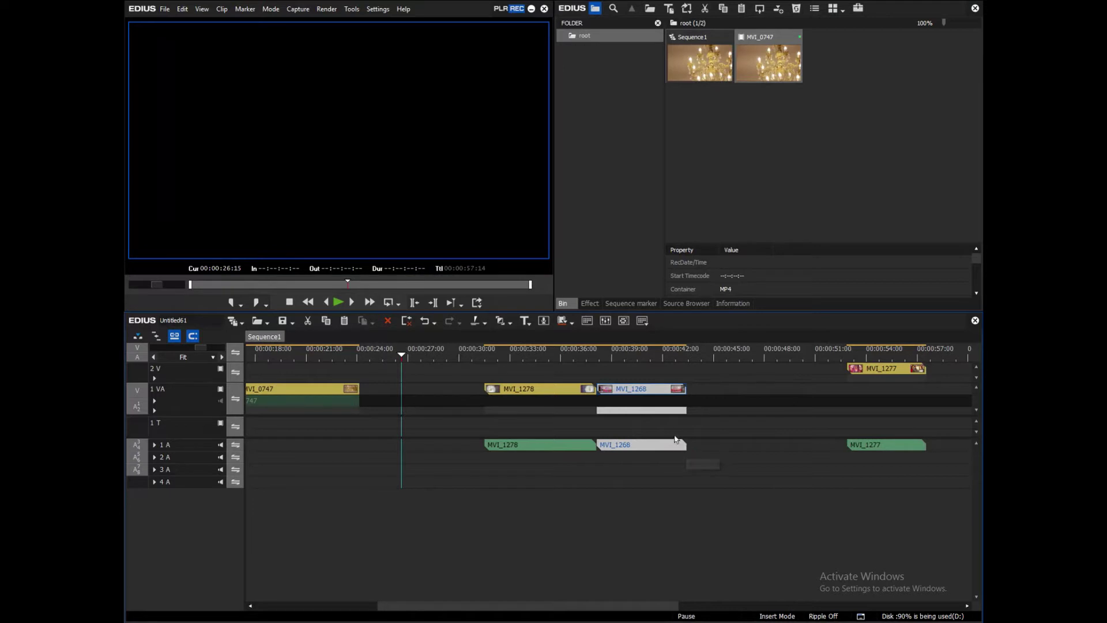
click(680, 510)
drag(555, 391, 523, 394)
Place MVI_1268 directly after MVI_1278 and MVI_1277 directly after MVI_1268 on track 1 VA, together with their audio.
click(616, 511)
drag(636, 392, 593, 392)
drag(867, 368, 669, 392)
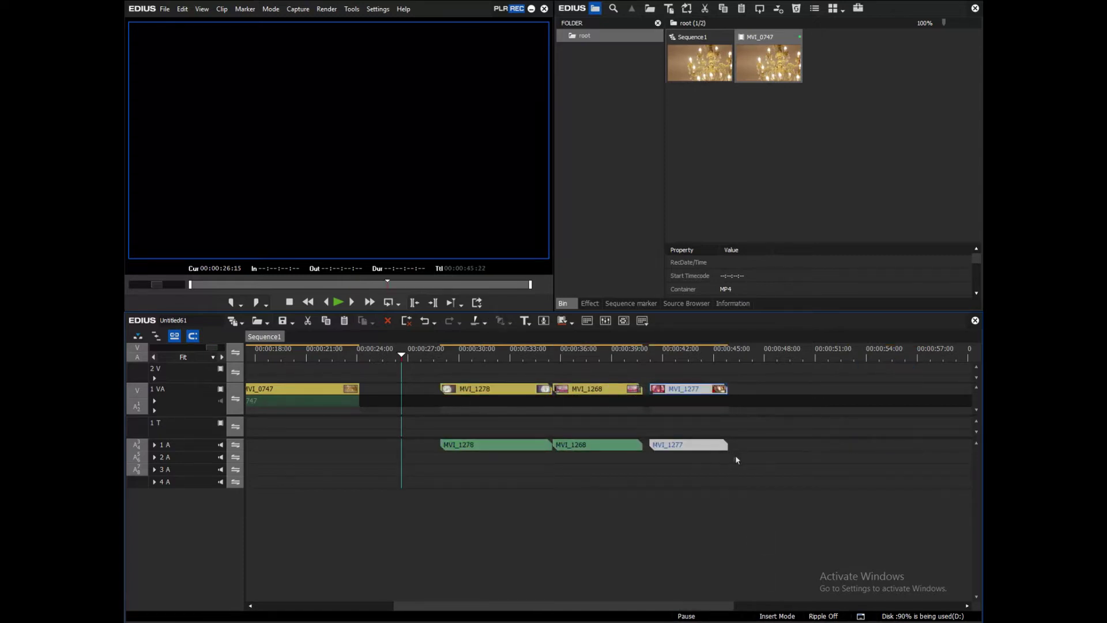
key(BackSpace)
Mute audio track 1 A and play parts of the clips on track 1 VA.
click(504, 351)
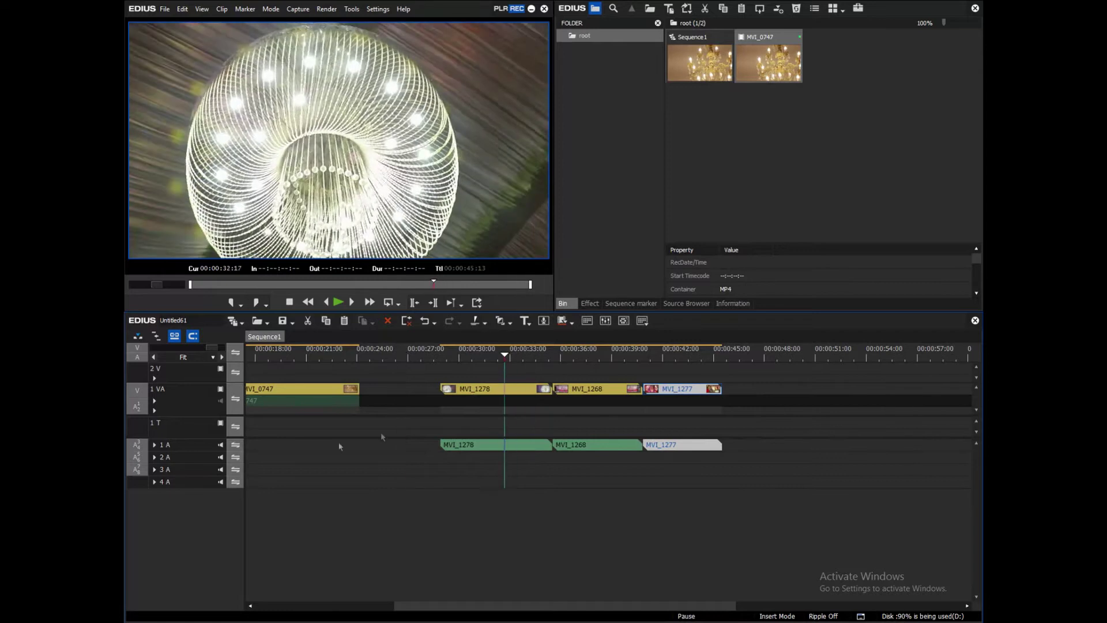
click(220, 446)
click(542, 353)
drag(497, 355, 486, 357)
key(space)
click(562, 351)
key(space)
Play the MVI_1268 clip from its beginning in full-screen preview to examine the picture.
scroll(568, 351, up, 2)
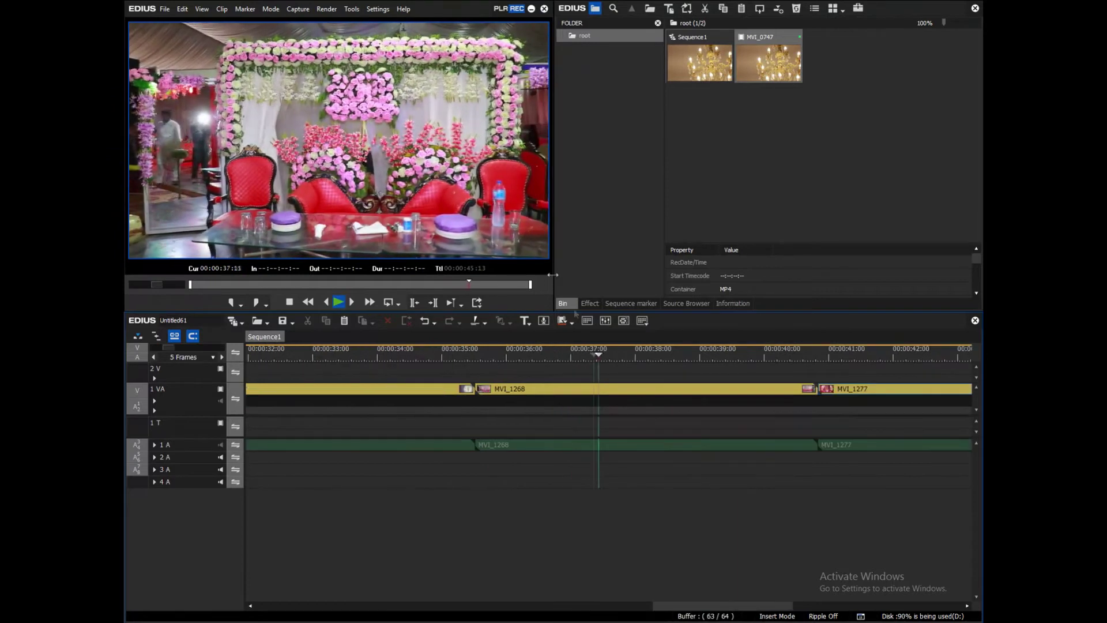
double_click(402, 167)
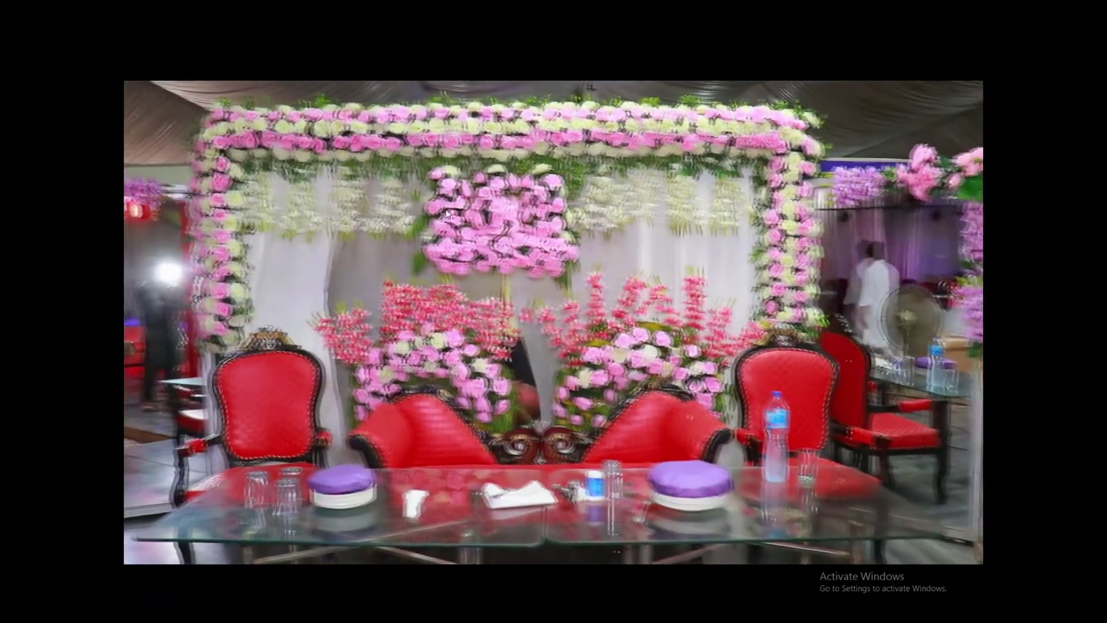
key(Escape)
drag(627, 350, 477, 369)
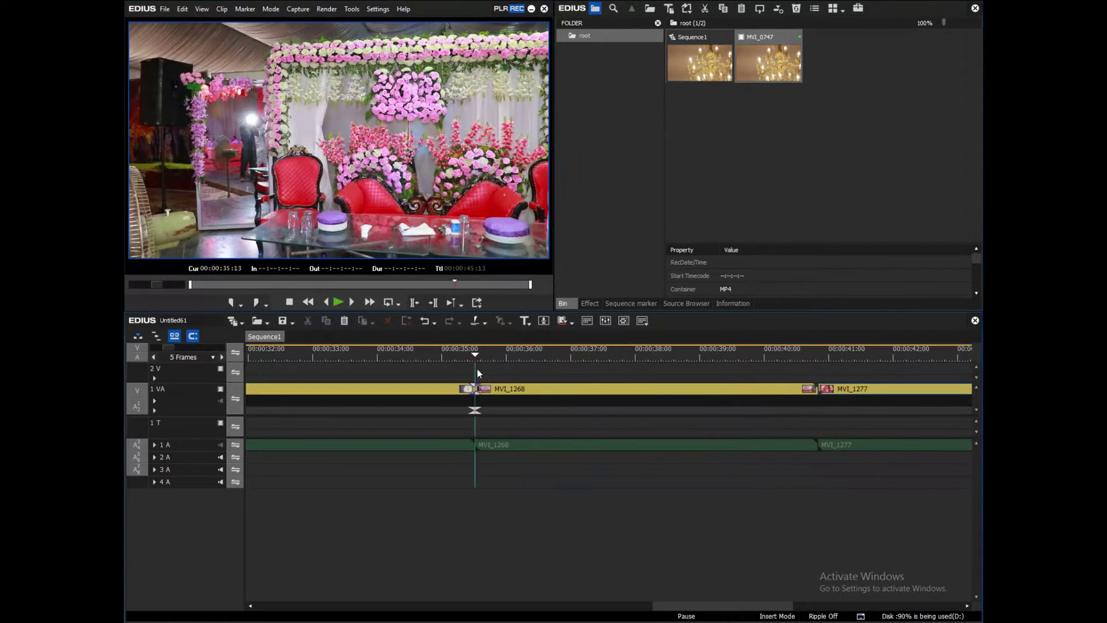
double_click(311, 174)
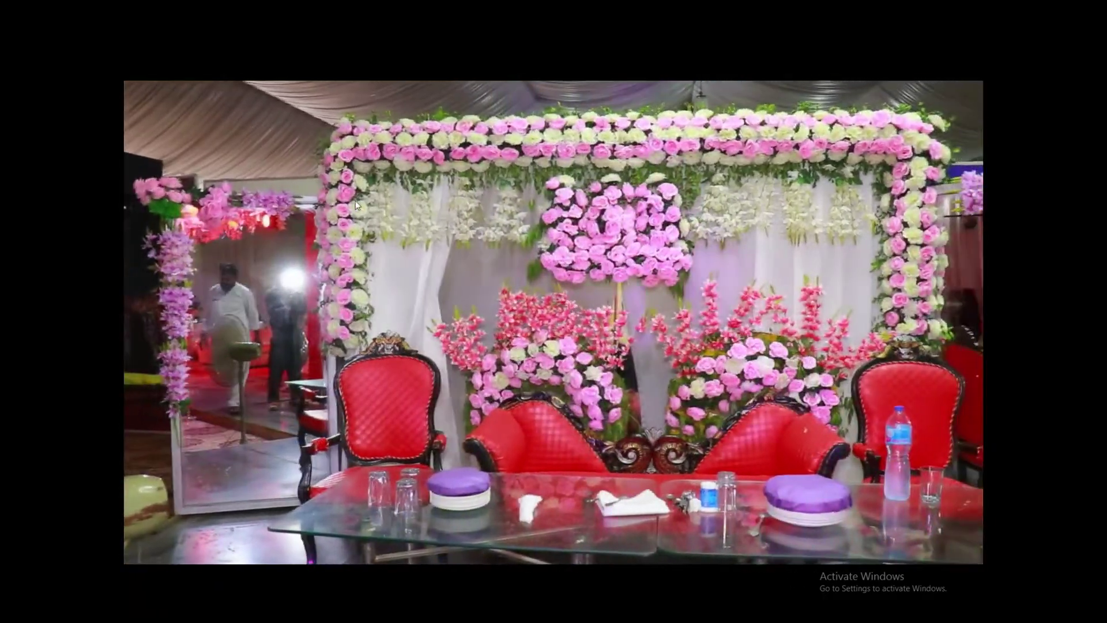
key(Escape)
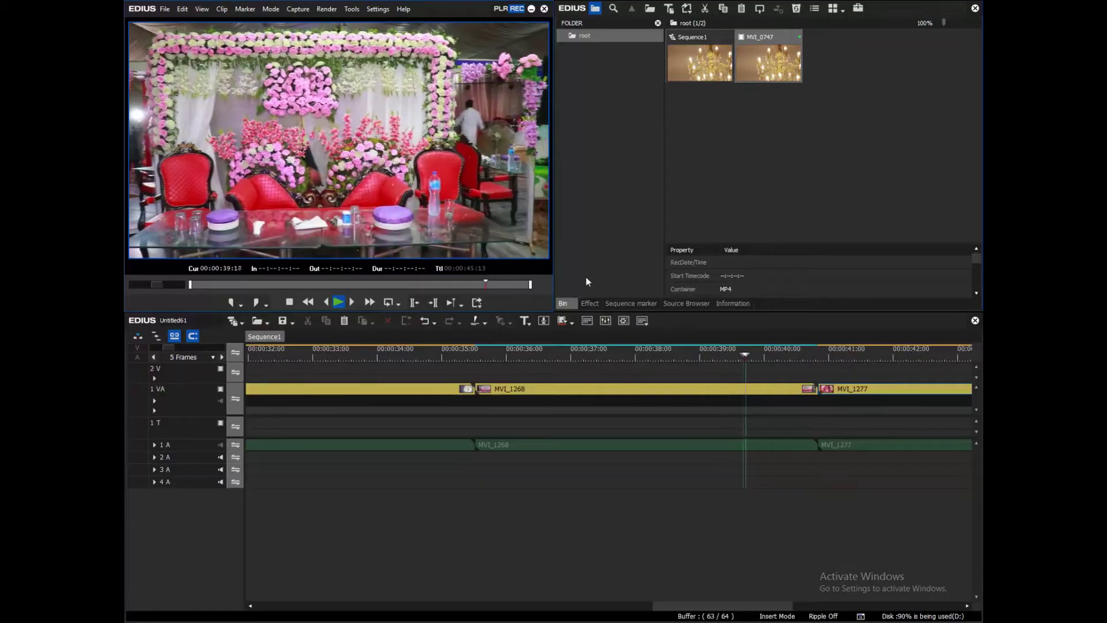
click(493, 358)
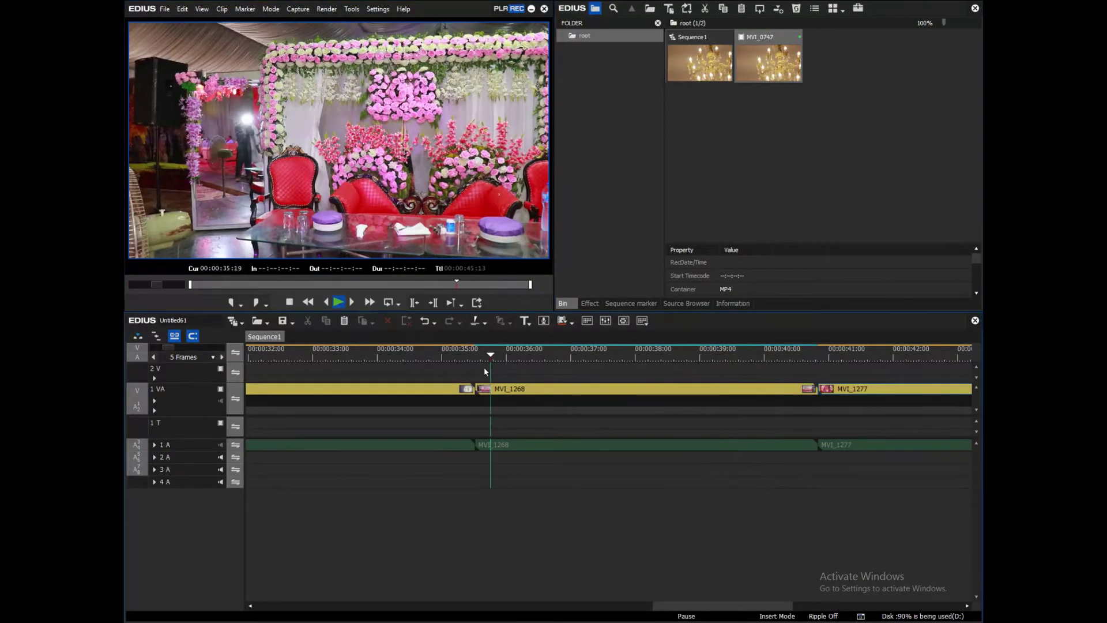
key(ctrl+F11)
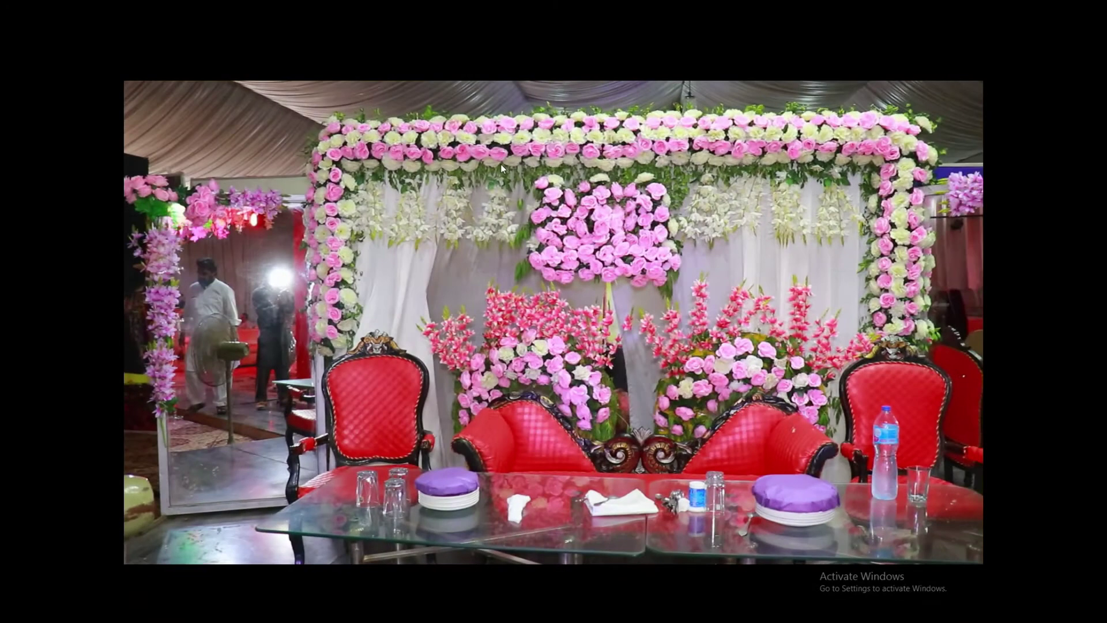
key(Escape)
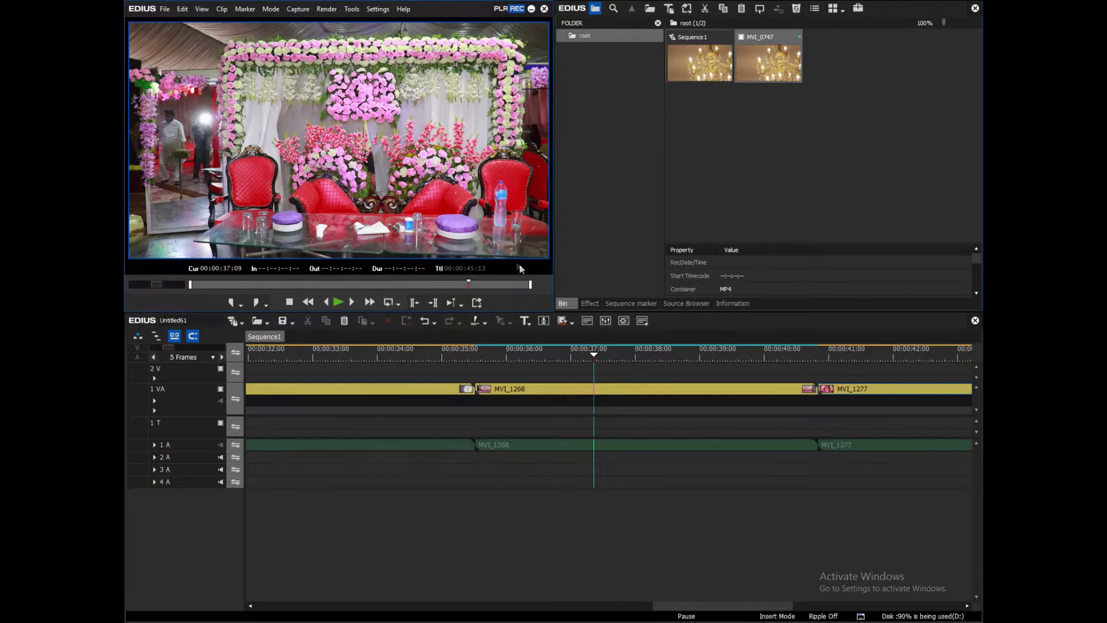
click(518, 356)
double_click(358, 188)
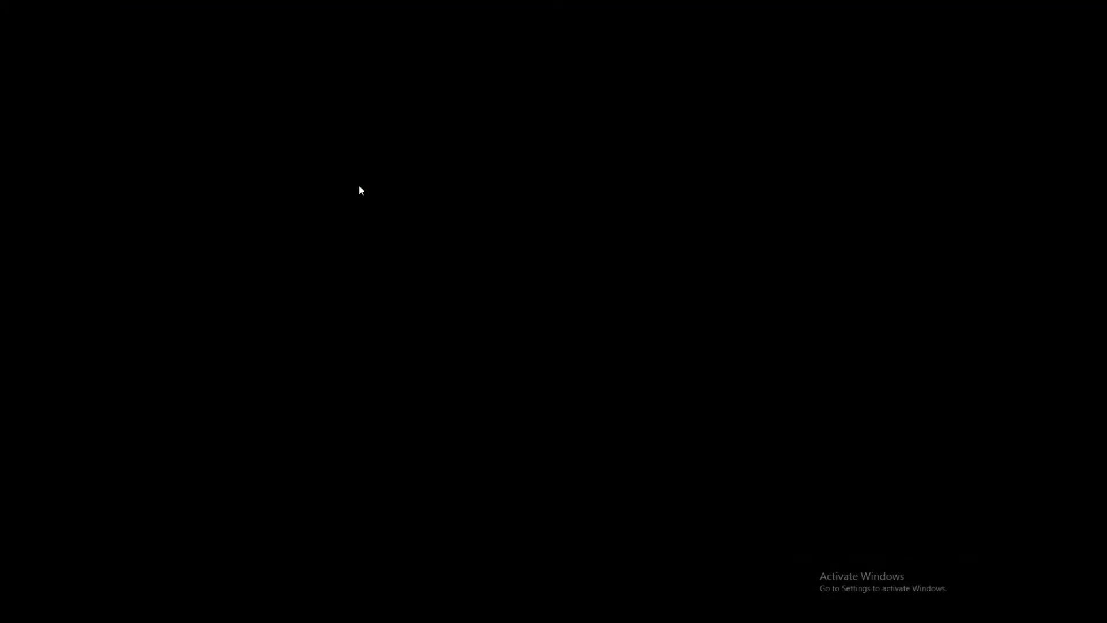
key(Escape)
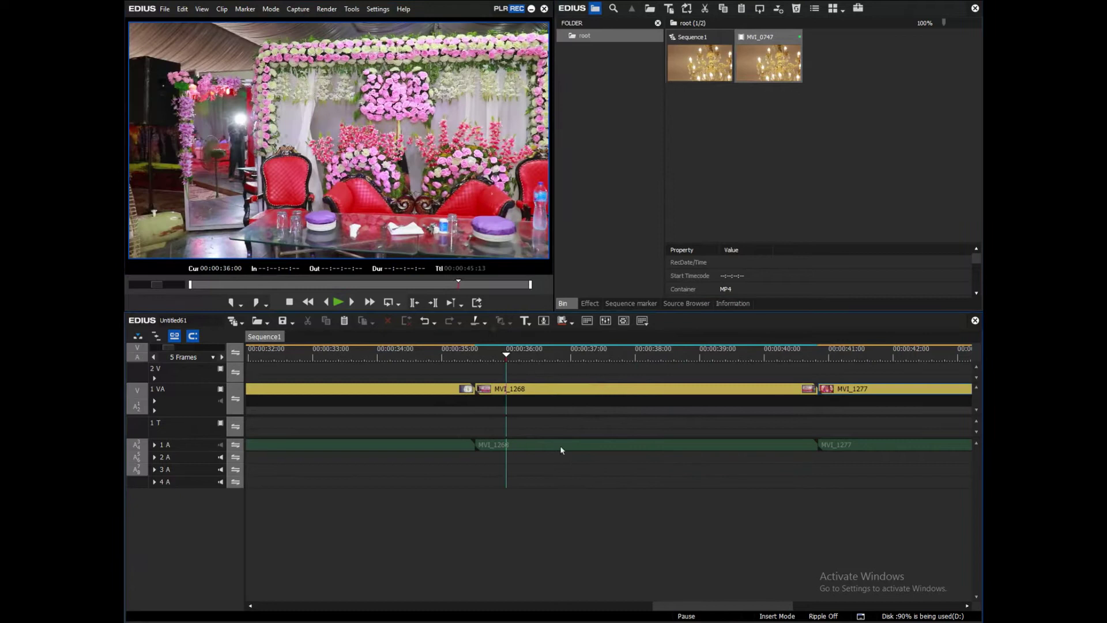
Apply the Color Balance video filter from Color Correction to the MVI_1268 clip on track 1 VA.
click(521, 351)
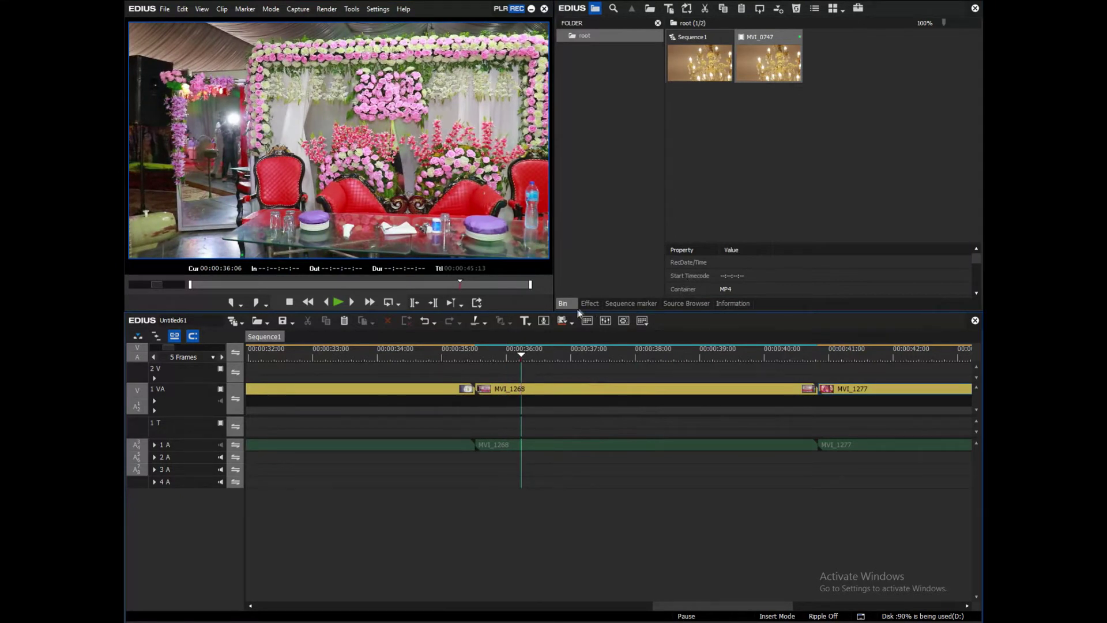
click(589, 303)
click(792, 57)
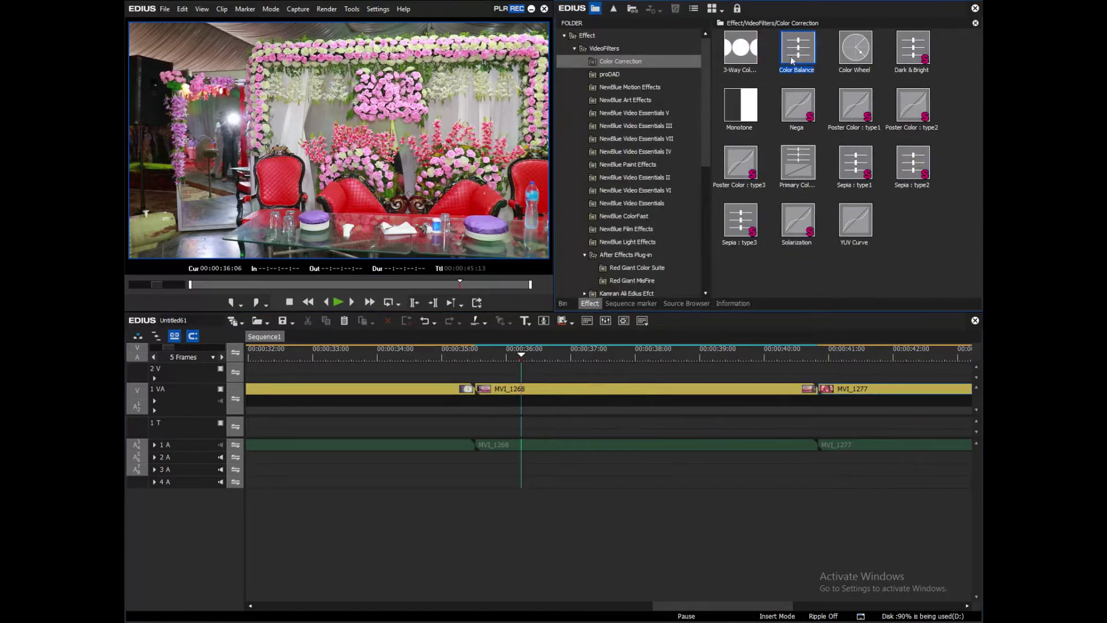
drag(796, 44, 561, 391)
click(559, 386)
Open the settings of the Color Balance filter on MVI_1268 and move the dialog clear of the preview.
click(732, 303)
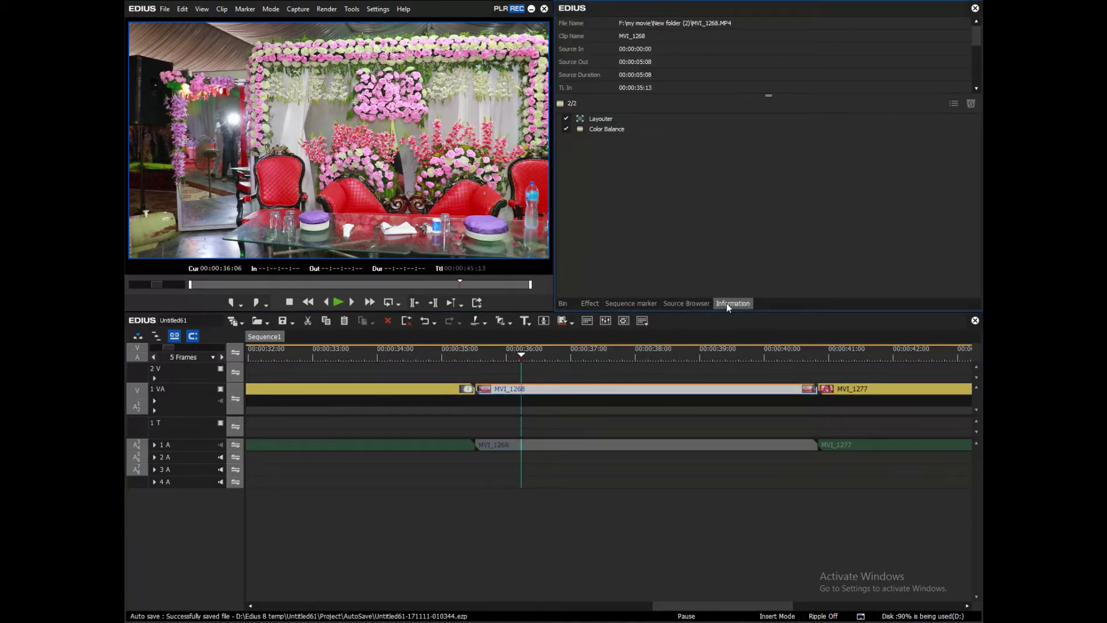
click(591, 305)
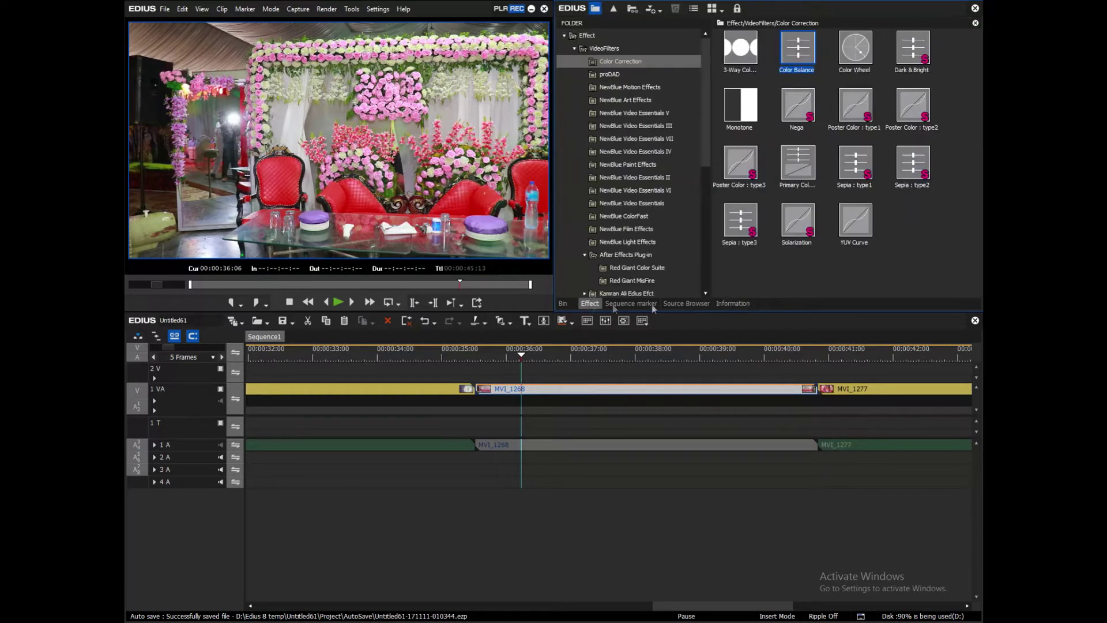
click(720, 305)
double_click(602, 131)
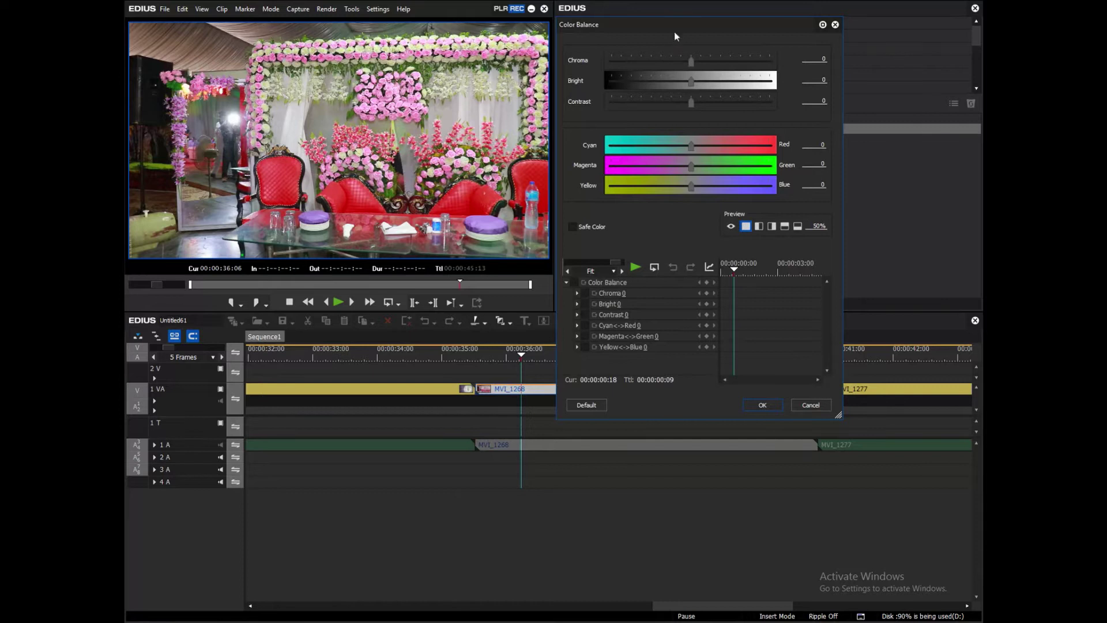
drag(682, 32, 750, 226)
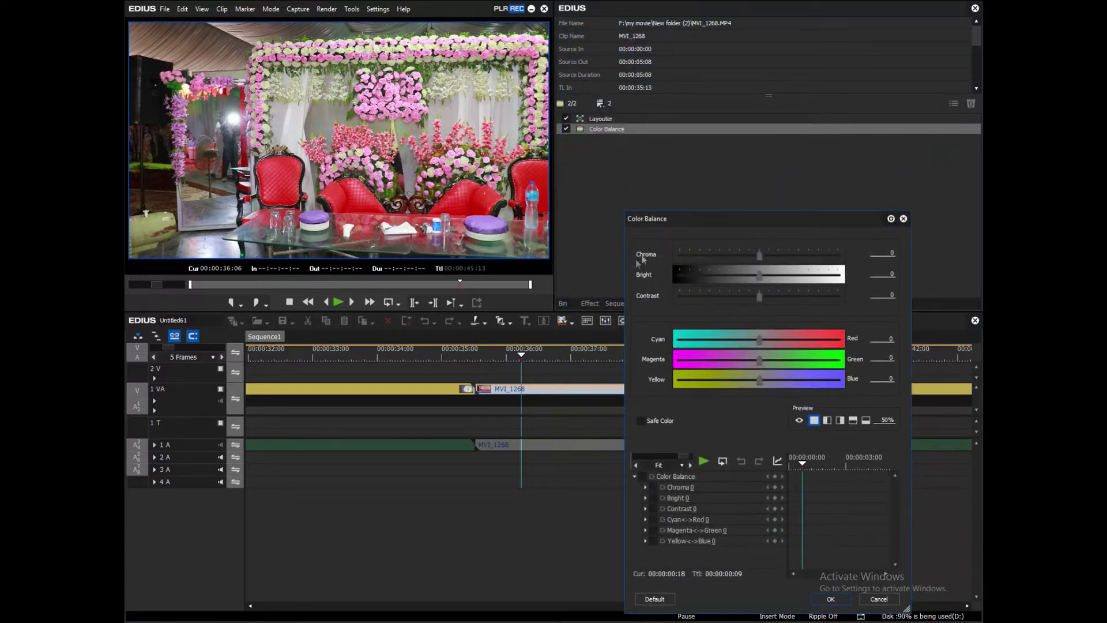
Try Color Balance with Chroma 2, Bright 6, Contrast 11, Cyan-Red 5, Magenta-Green -20 and Yellow-Blue 12.
drag(761, 259, 768, 294)
mouse_move(761, 341)
mouse_down()
mouse_move(782, 342)
mouse_move(743, 341)
mouse_up()
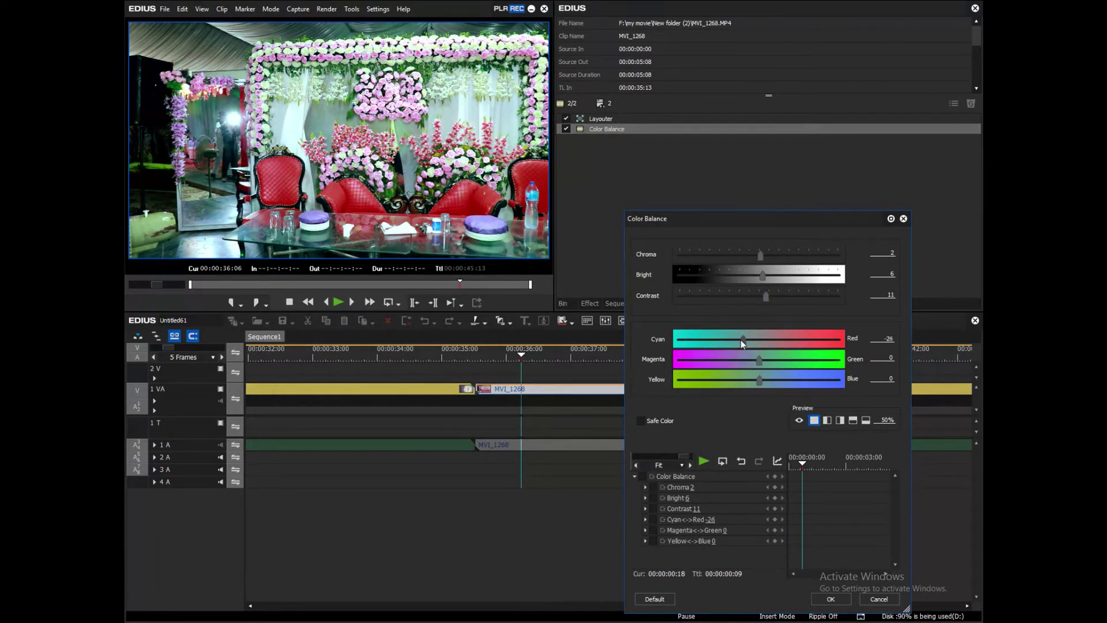
drag(786, 340, 767, 380)
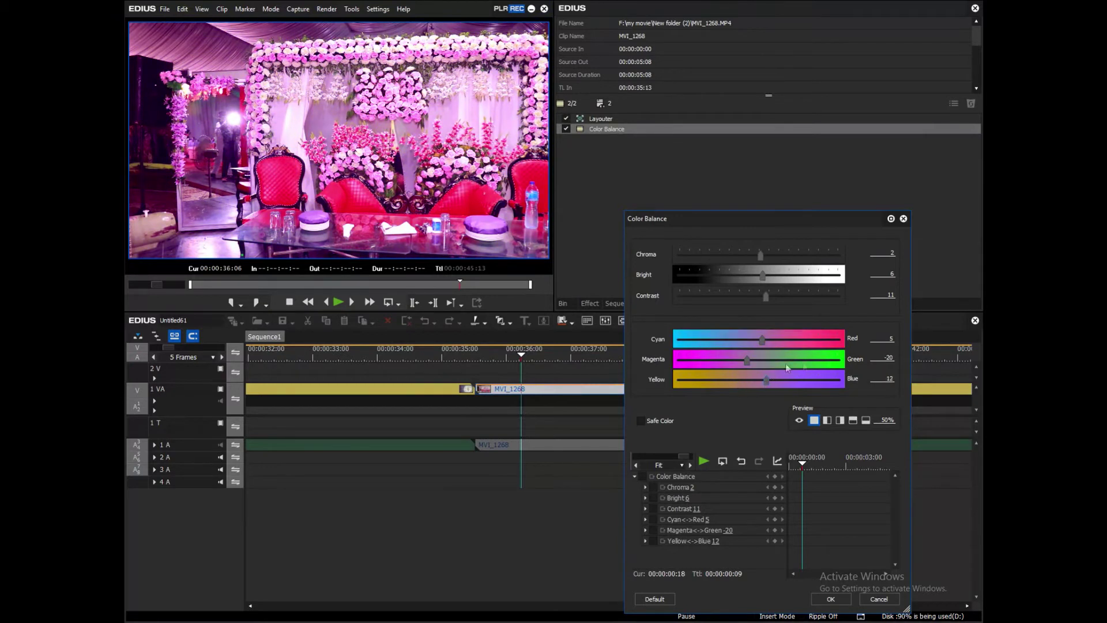
Reset all six Color Balance values, from the three color axes to Contrast, Bright and Chroma, to 0.
click(881, 339)
text(0)
key(Tab)
text(0)
key(Tab)
text(0)
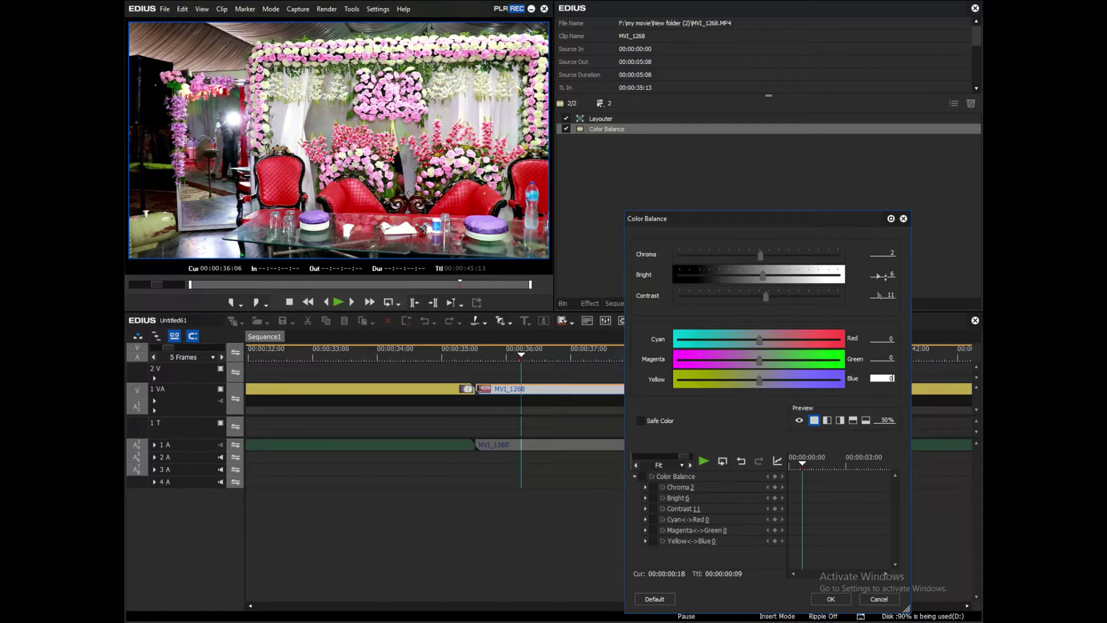
click(882, 298)
text(0)
click(882, 274)
text(0)
click(882, 253)
text(0)
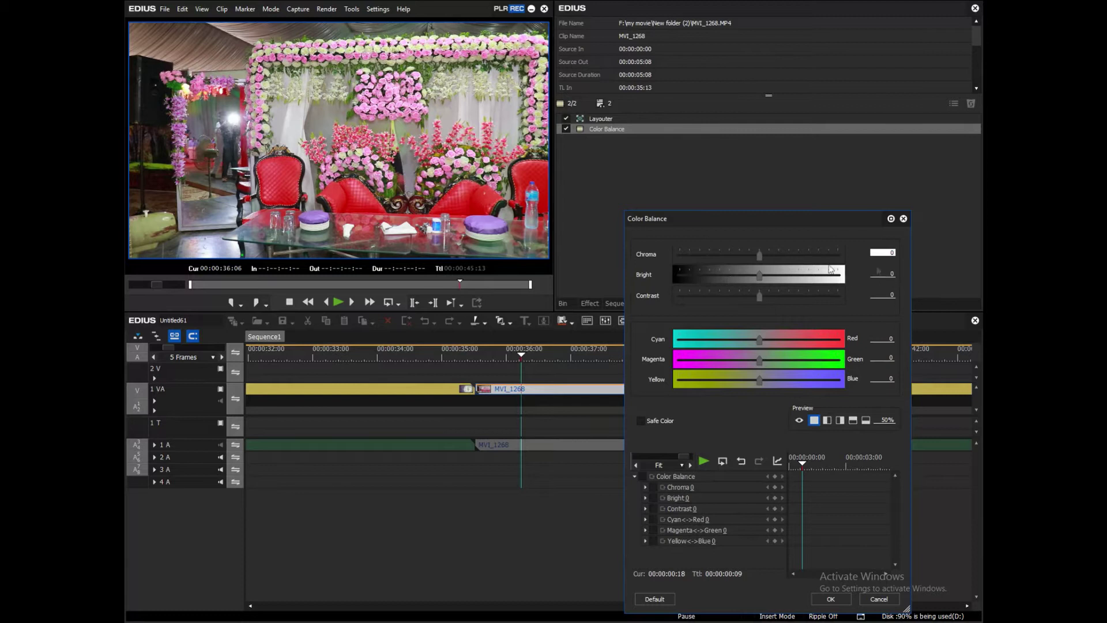
Set Color Balance to Chroma 5, Bright 2, Contrast 2 and Cyan-Red -5.
click(883, 277)
click(886, 293)
click(890, 253)
click(890, 340)
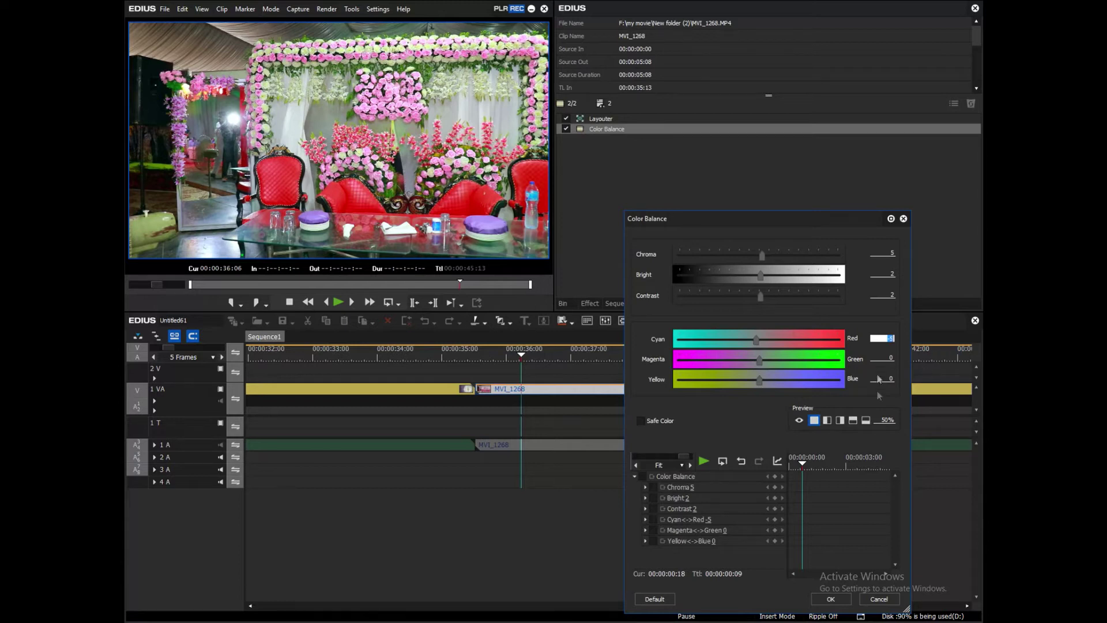
Fine-tune Color Balance by setting Bright to 3, raising Contrast slightly and shifting Cyan-Red further toward cyan, and accept the settings.
click(884, 276)
scroll(884, 276, up, 1)
click(883, 298)
scroll(885, 298, up, 1)
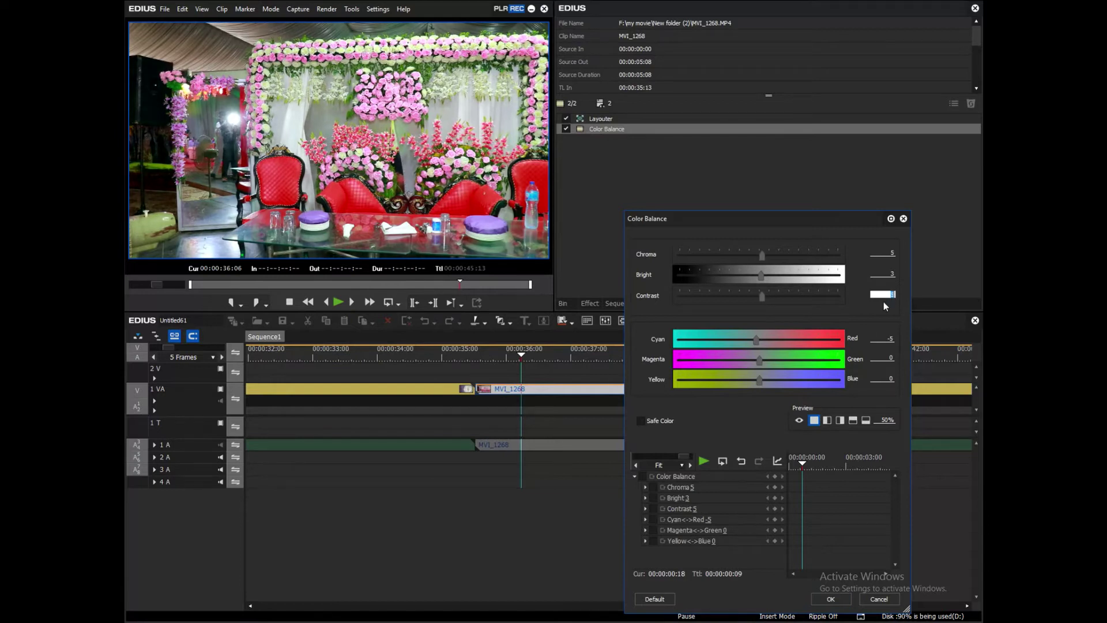
click(882, 252)
click(882, 339)
scroll(882, 339, down, 1)
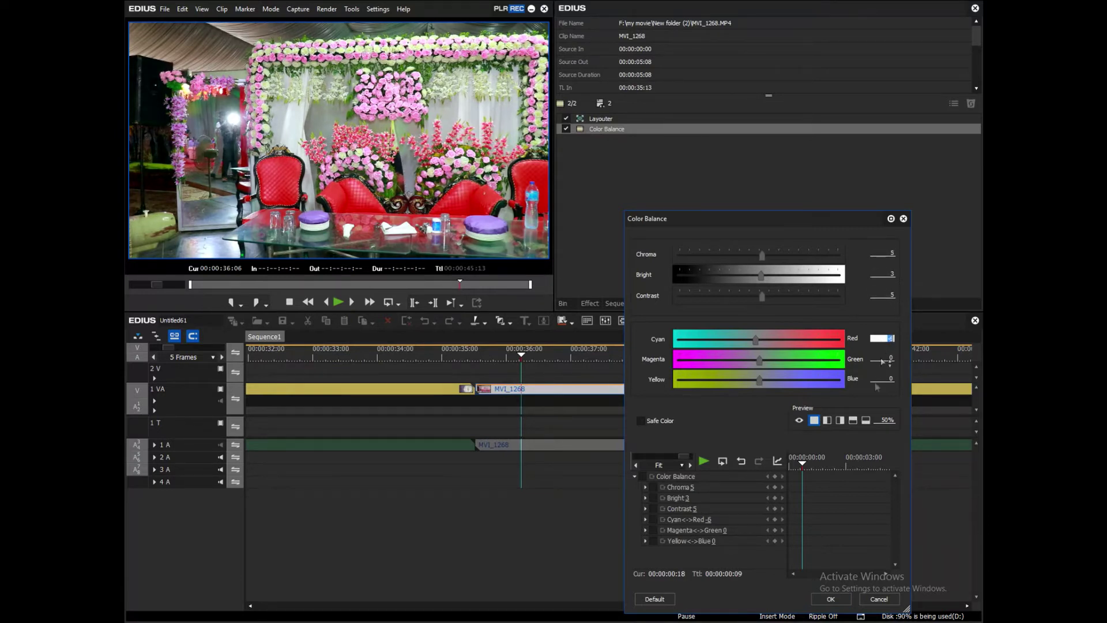
click(831, 599)
Check the corrected MVI_1268 picture in full-screen preview and play part of the clip.
double_click(446, 203)
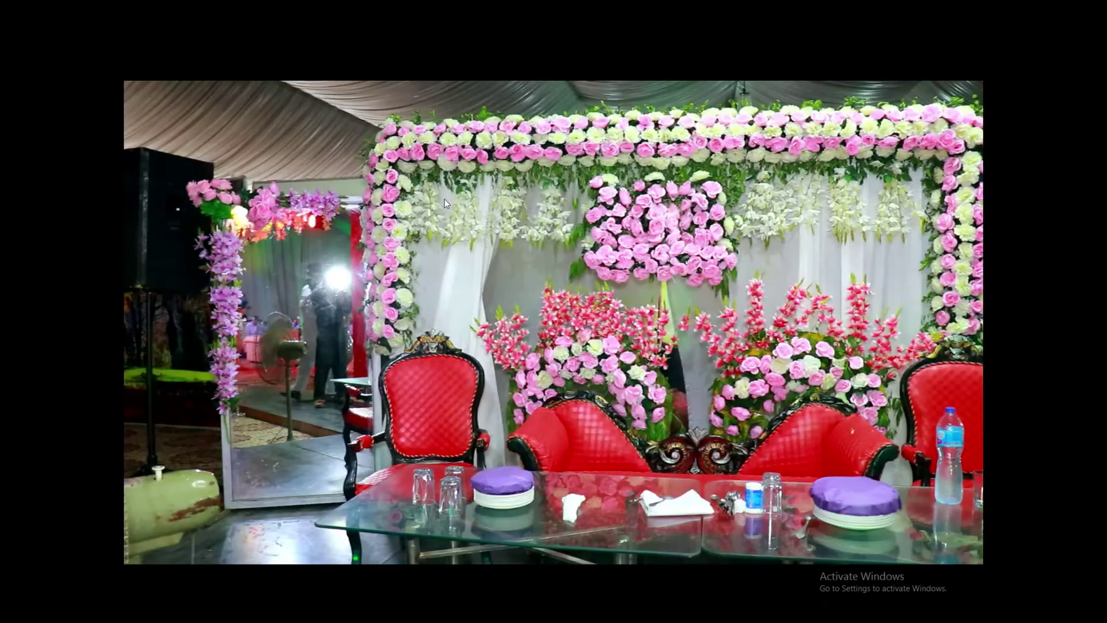
double_click(584, 215)
key(space)
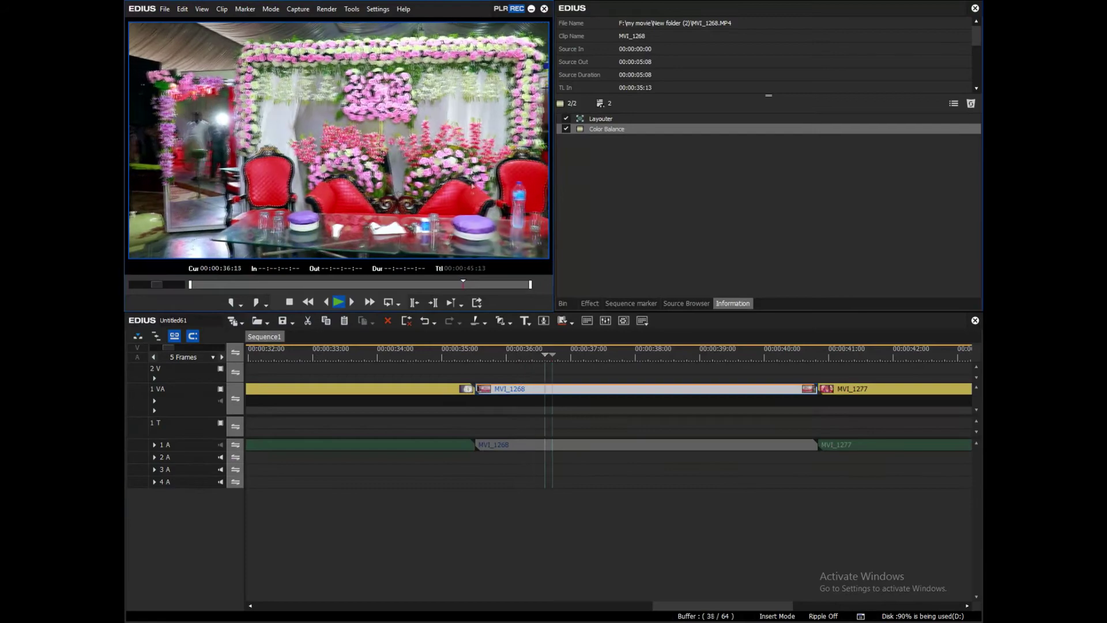
double_click(462, 150)
key(ctrl+F11)
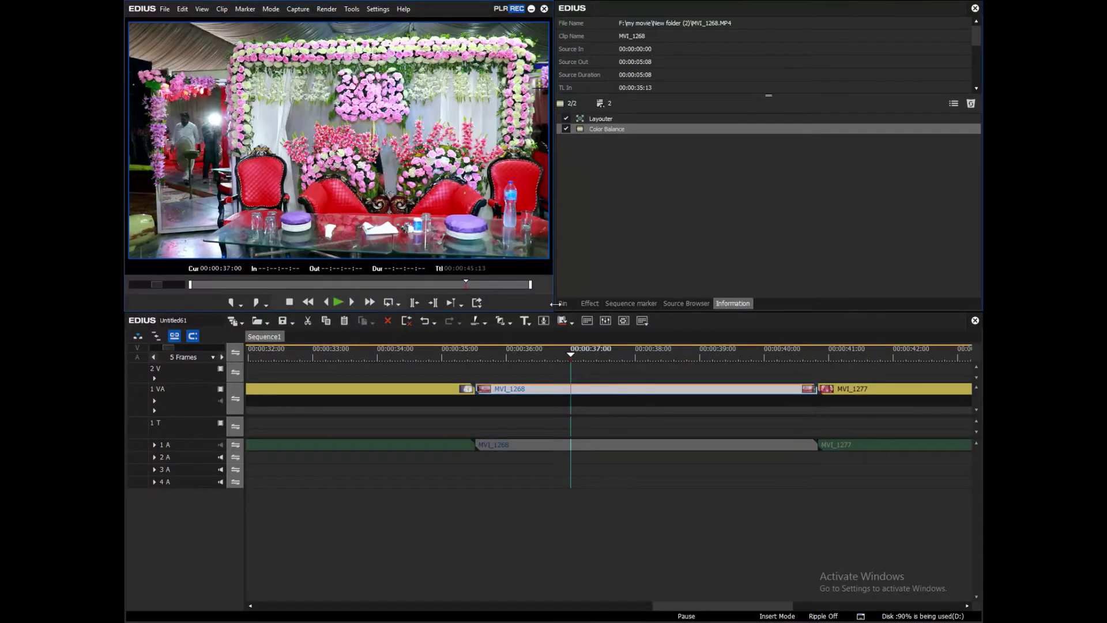
Enlarge the preview and switch Color Balance on MVI_1268 off and on to compare the picture before and after correction.
drag(551, 307, 745, 529)
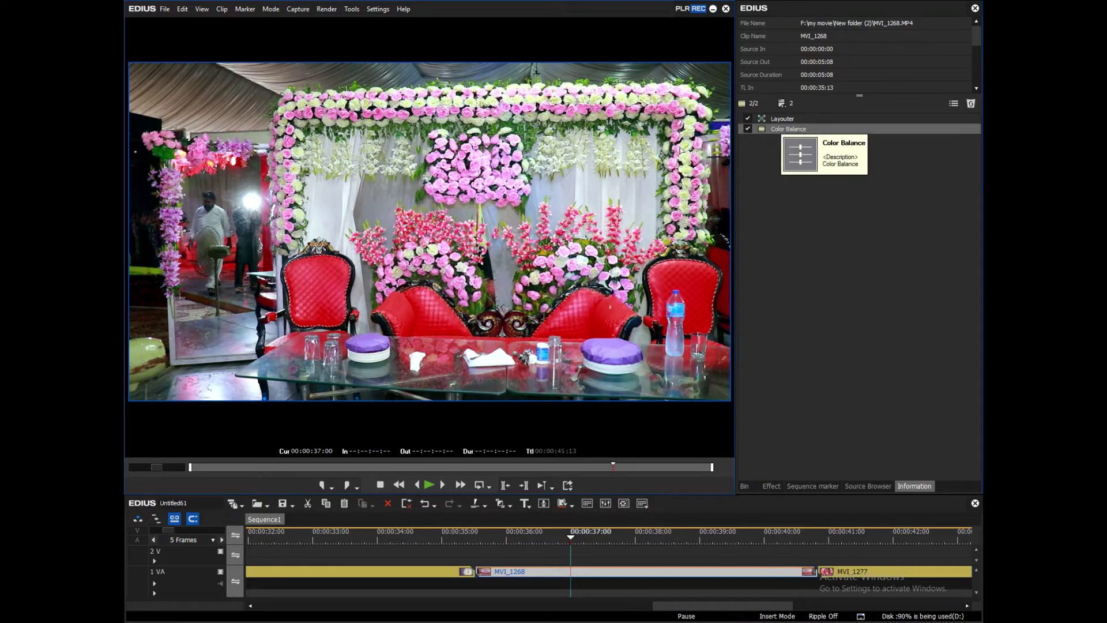
click(744, 131)
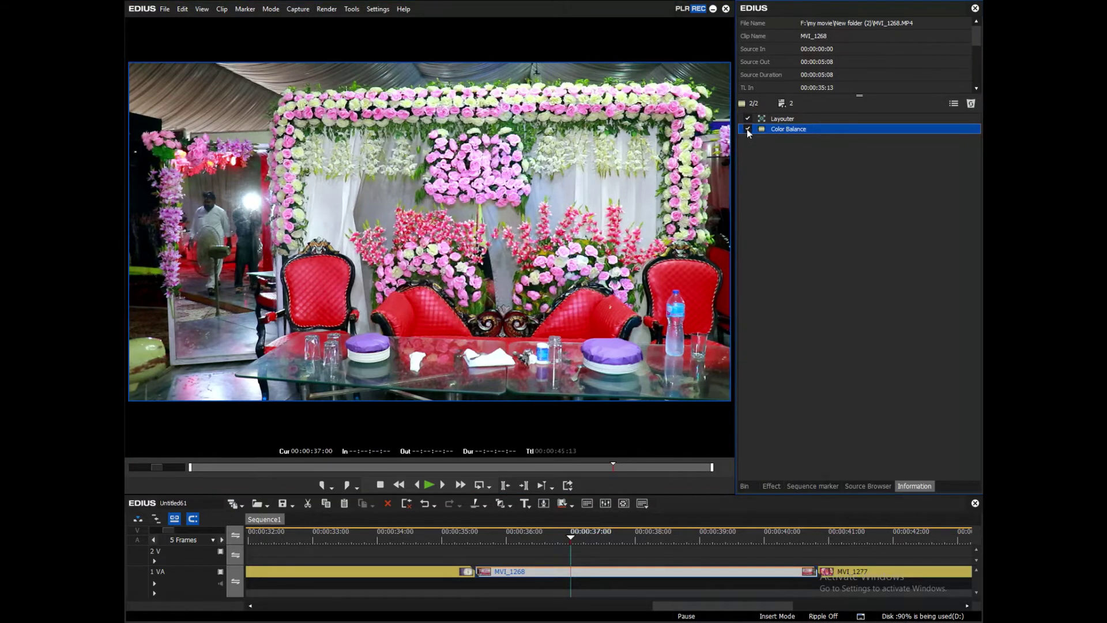
click(748, 130)
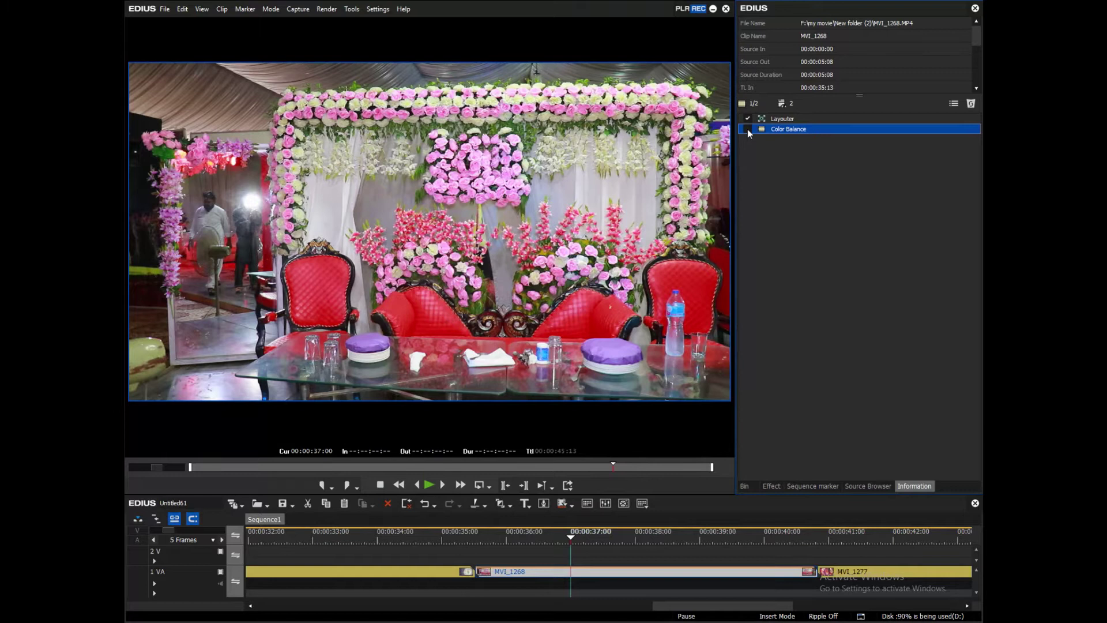
click(748, 129)
click(748, 129)
click(749, 129)
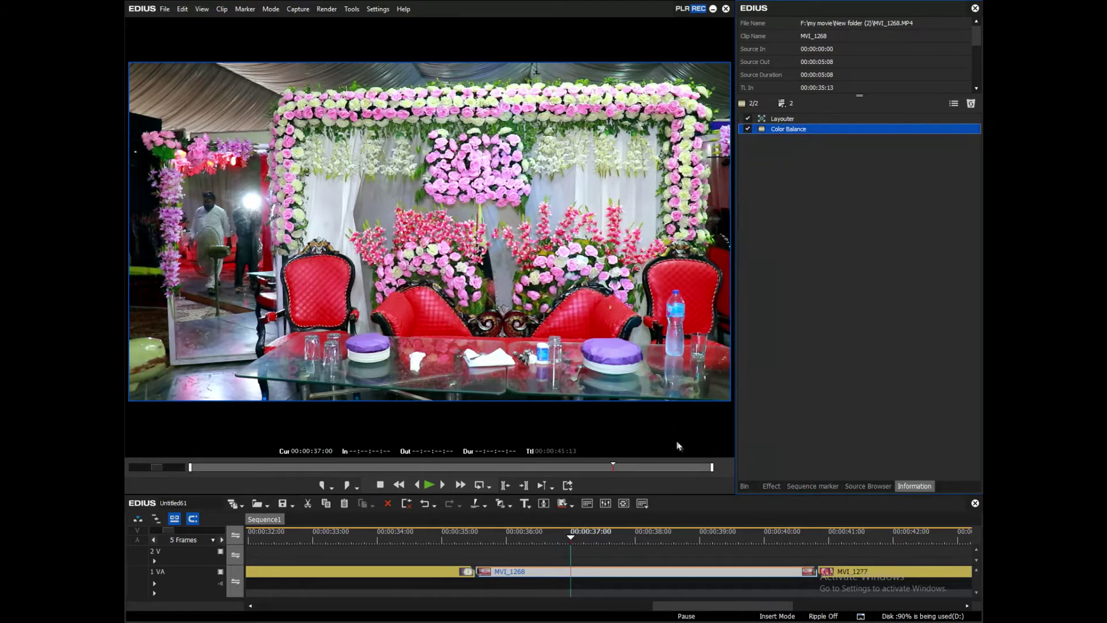
Widen the preview further, disable Color Balance, and play MVI_1268 from near its beginning without the correction.
drag(713, 491, 724, 607)
drag(733, 494, 832, 495)
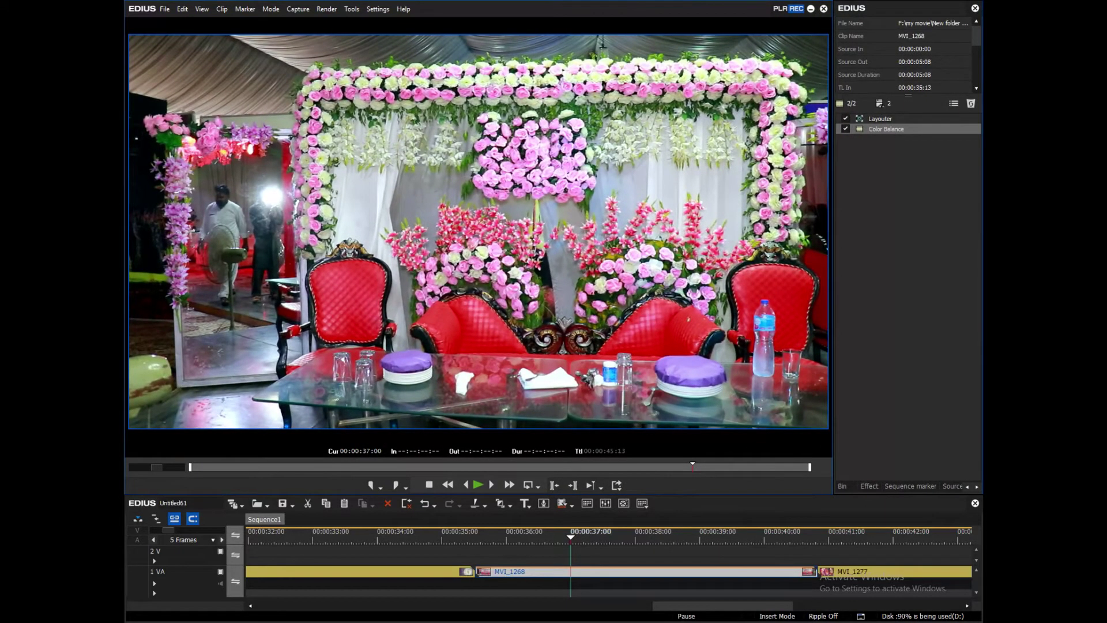
click(845, 130)
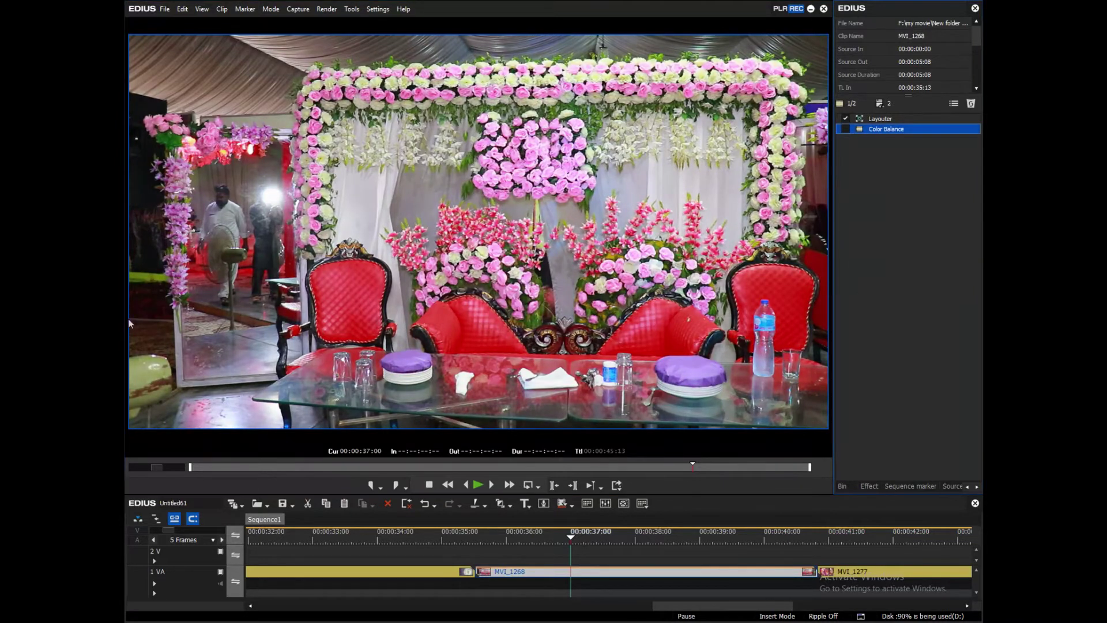
click(495, 536)
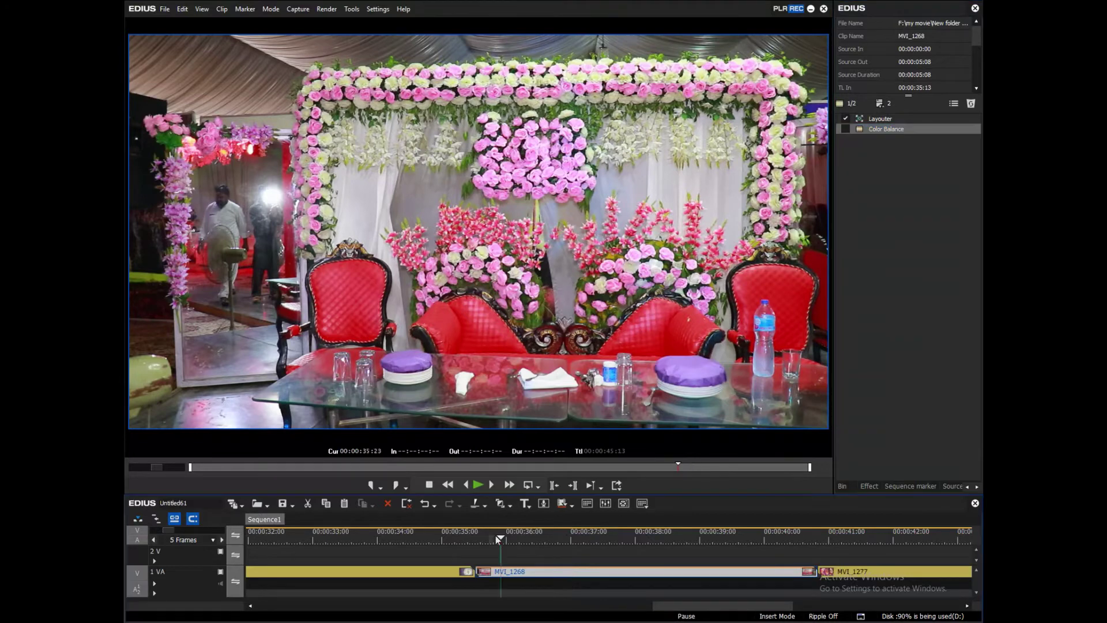
key(space)
key(space)
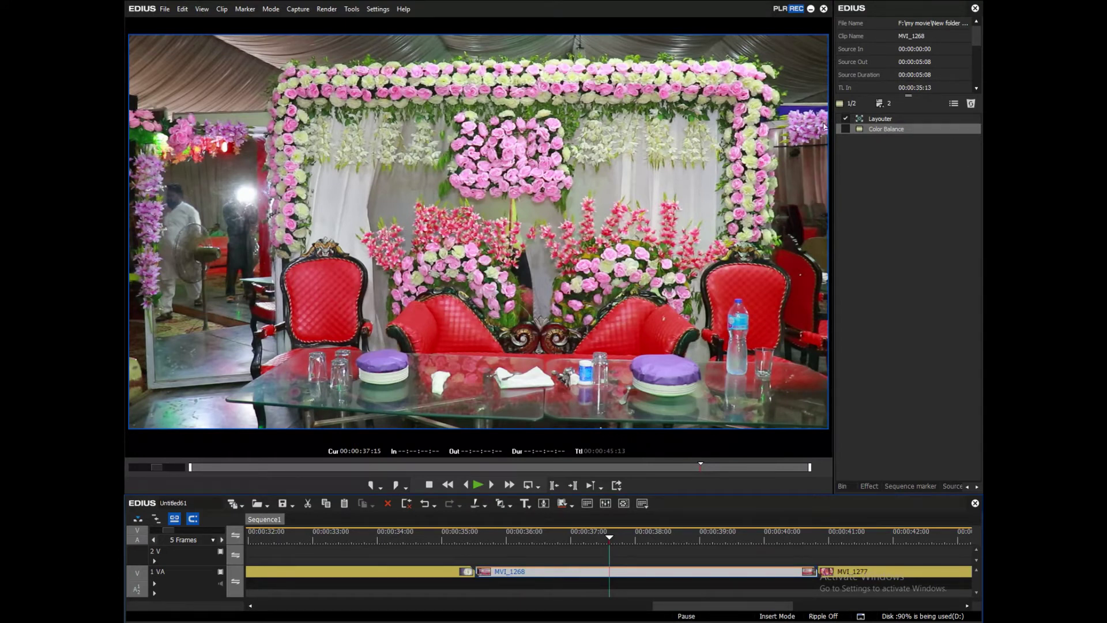
Re-enable Color Balance on MVI_1268 and play the clip from near its beginning to examine the correction.
click(846, 130)
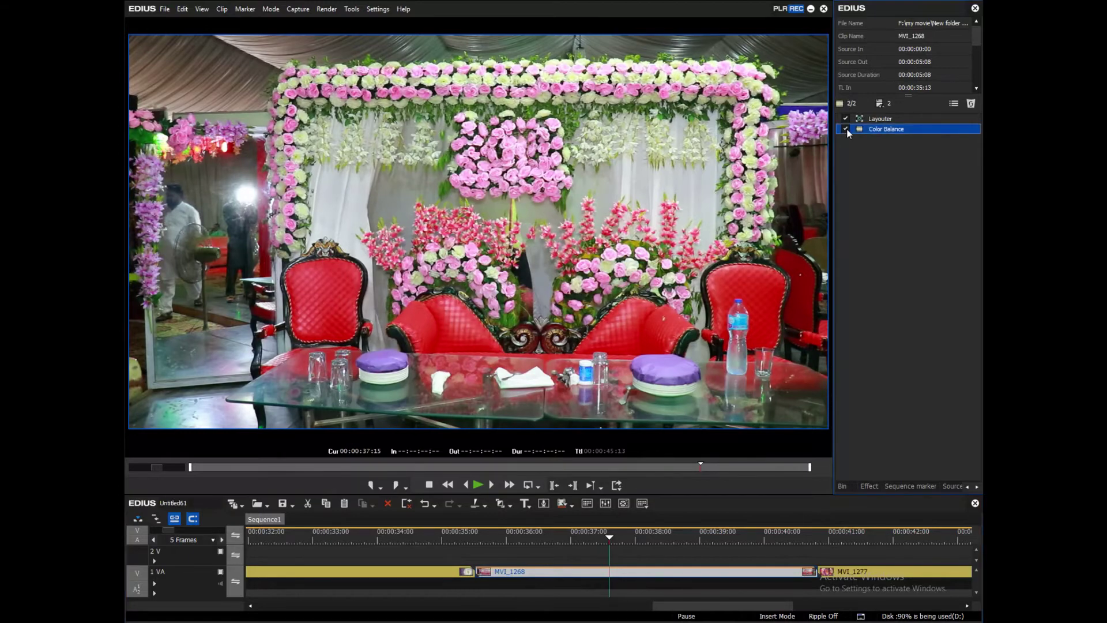
click(483, 540)
key(space)
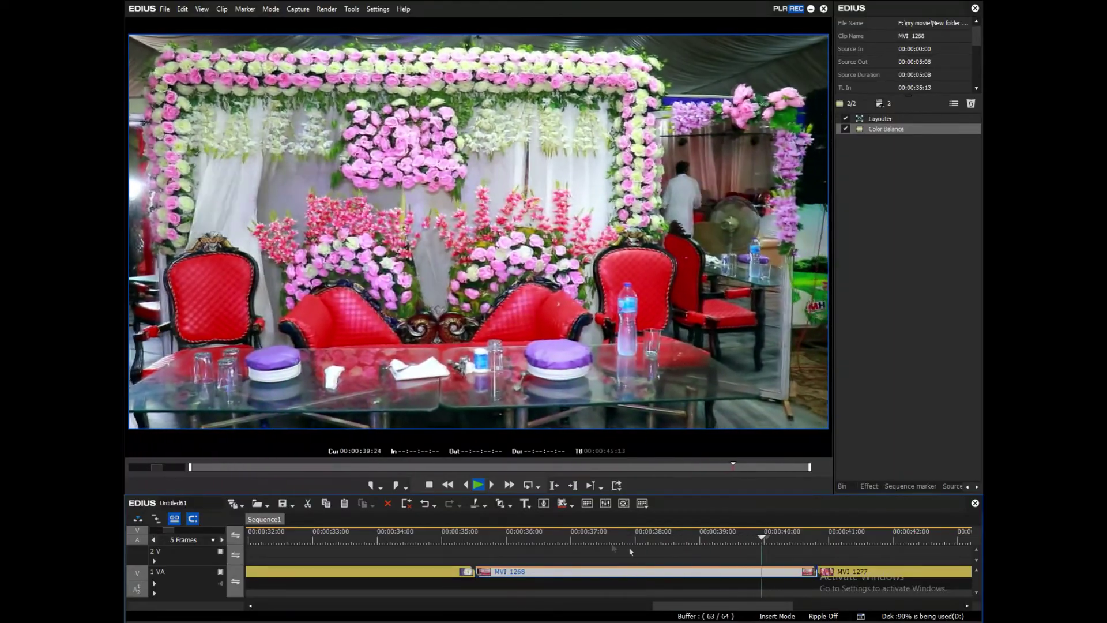
click(501, 552)
key(space)
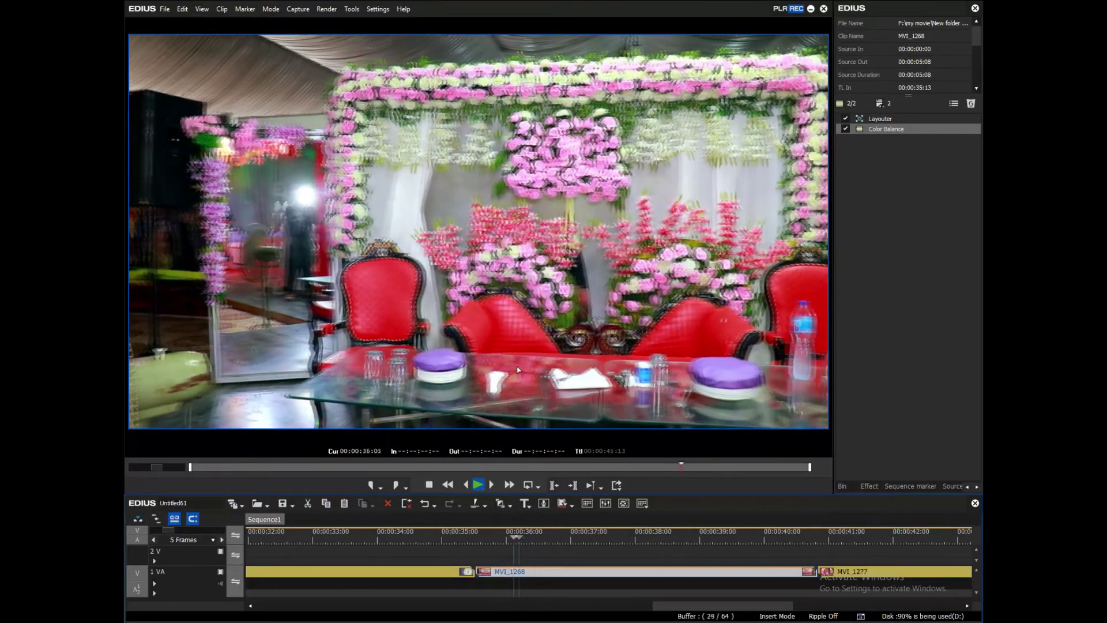
key(space)
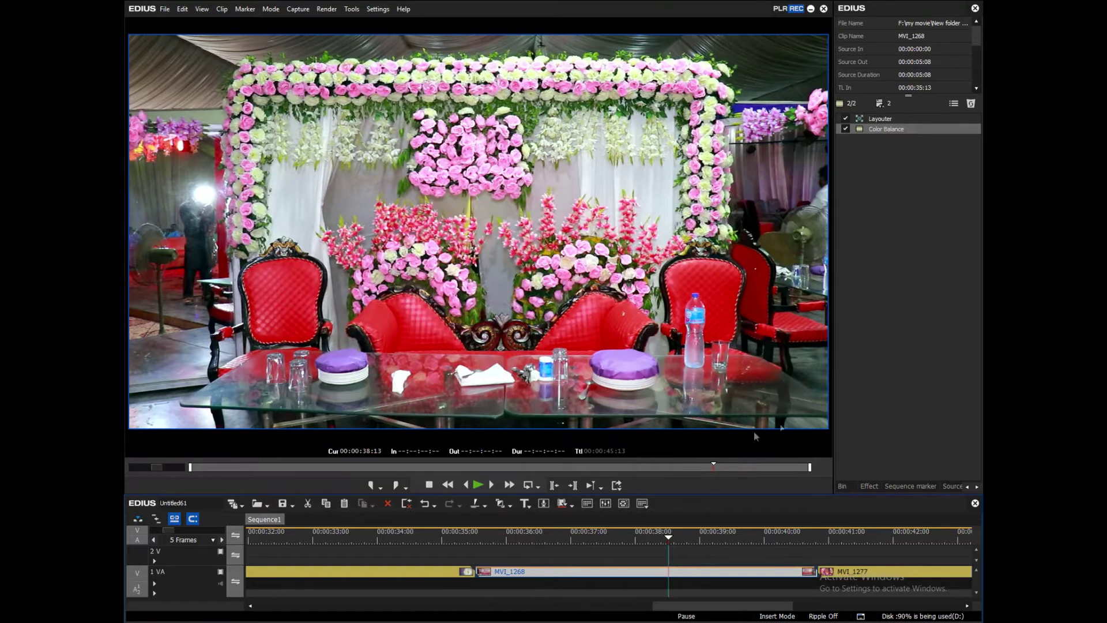
Show the Color Correction filters, shrink the preview and folder list, and restore the timeline's height with the playhead near MVI_1268's beginning.
drag(832, 389, 732, 389)
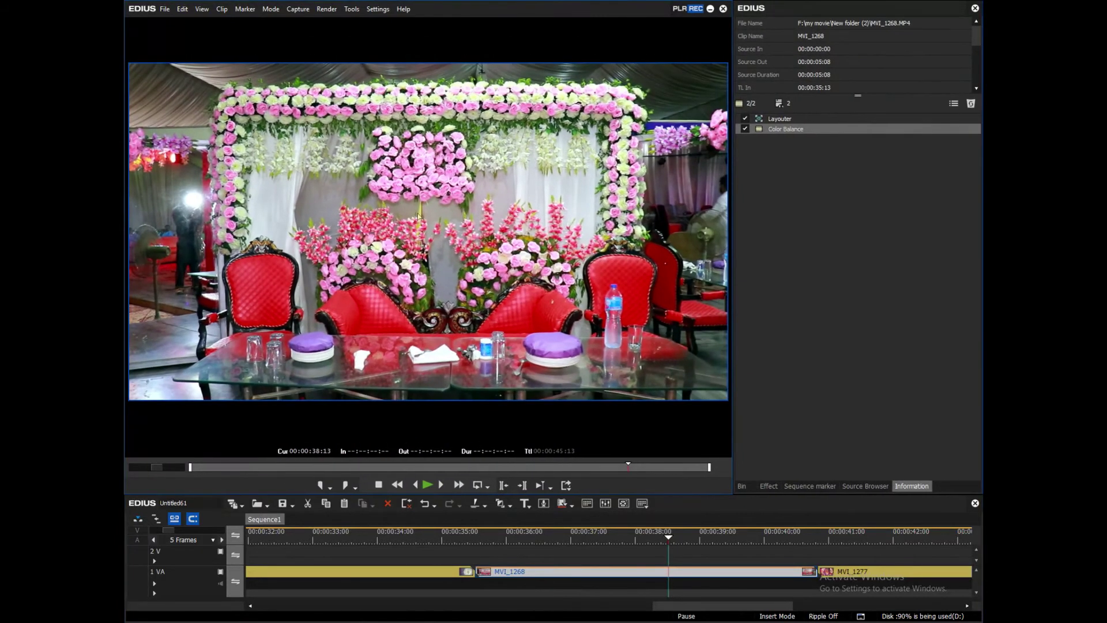
click(514, 540)
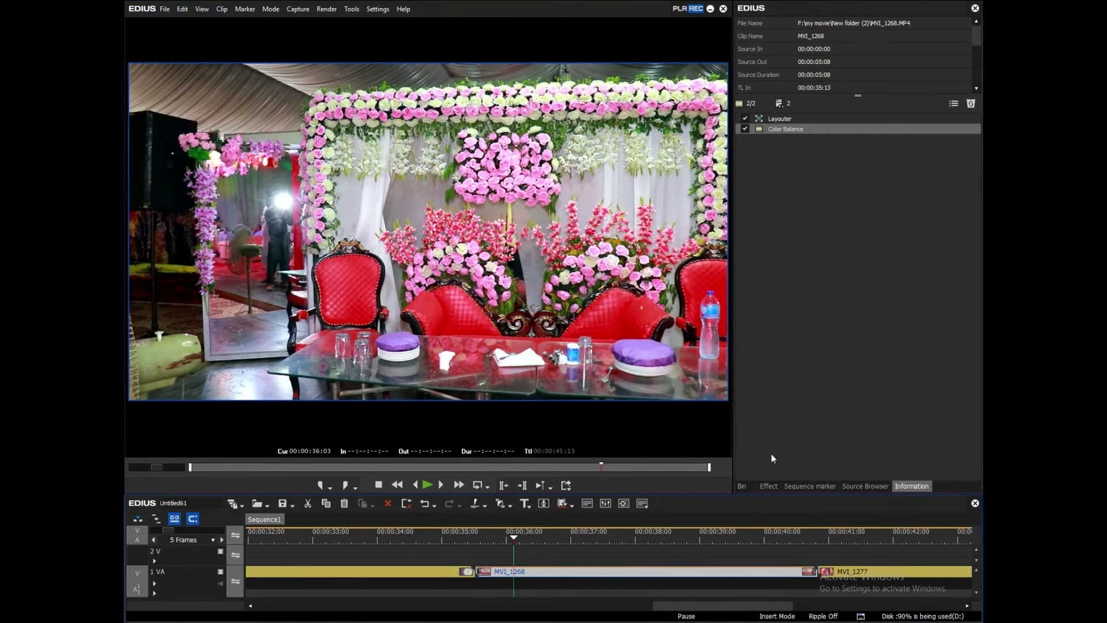
click(768, 486)
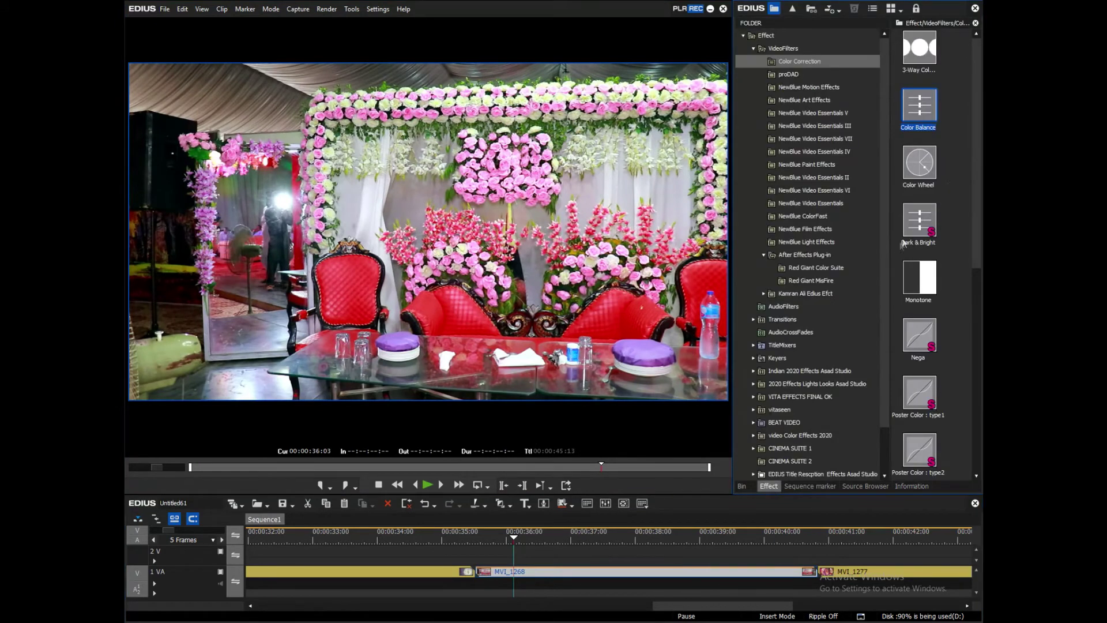
drag(731, 245, 497, 237)
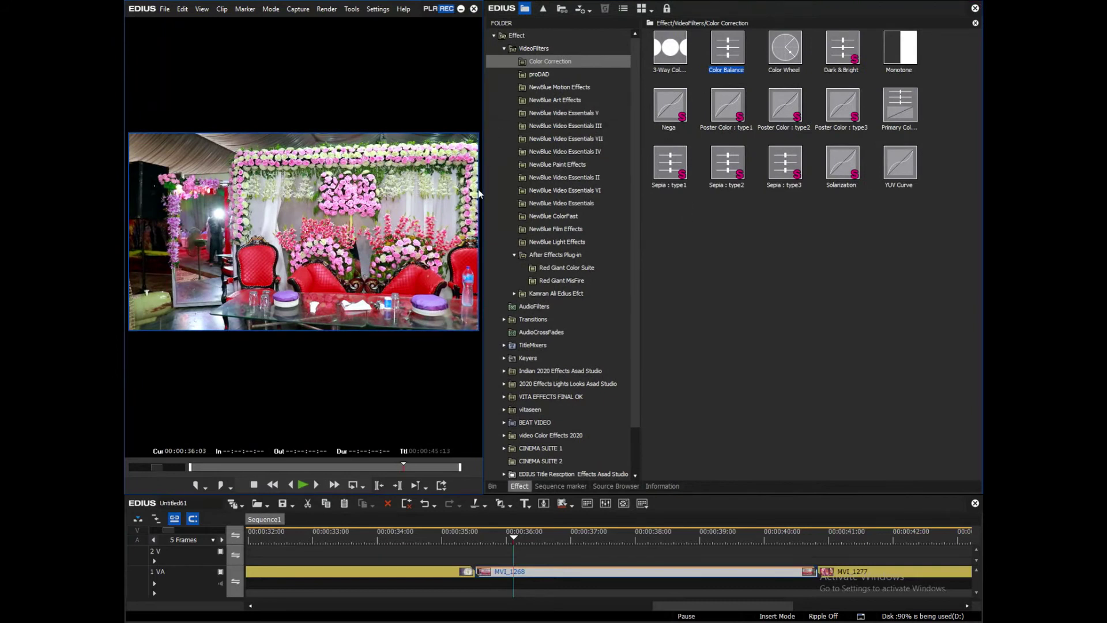
drag(482, 192, 643, 207)
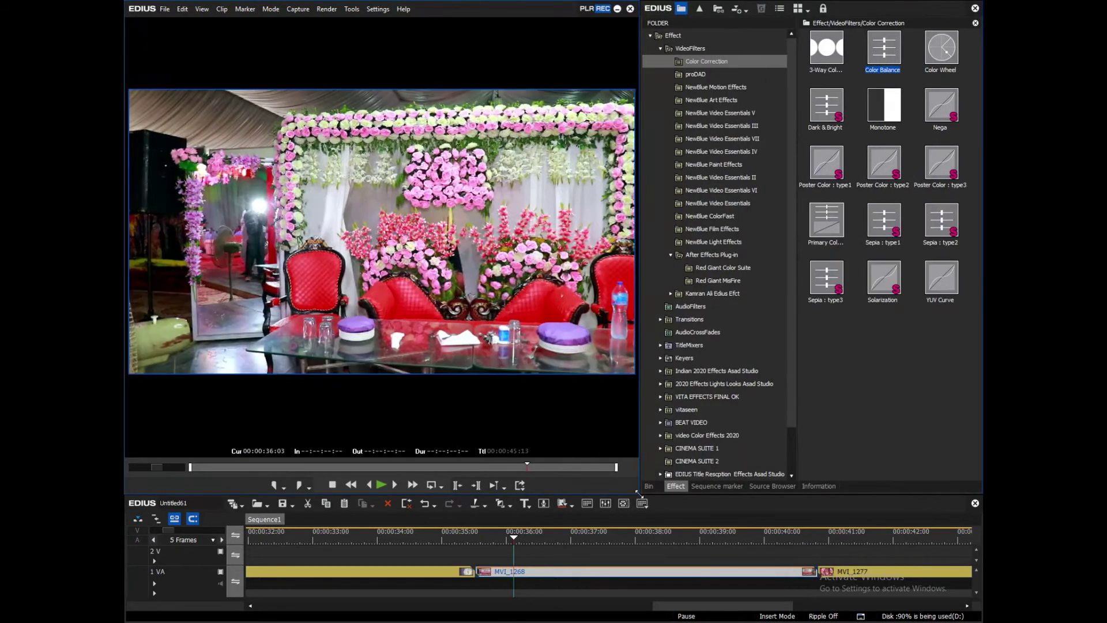
drag(643, 493, 646, 326)
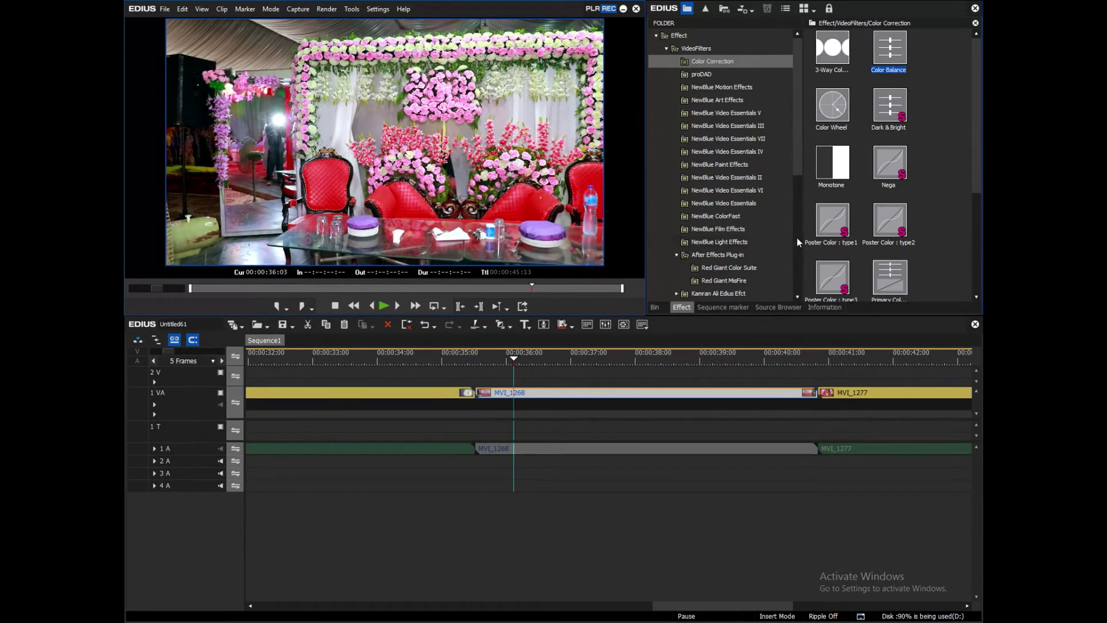
drag(803, 237, 726, 243)
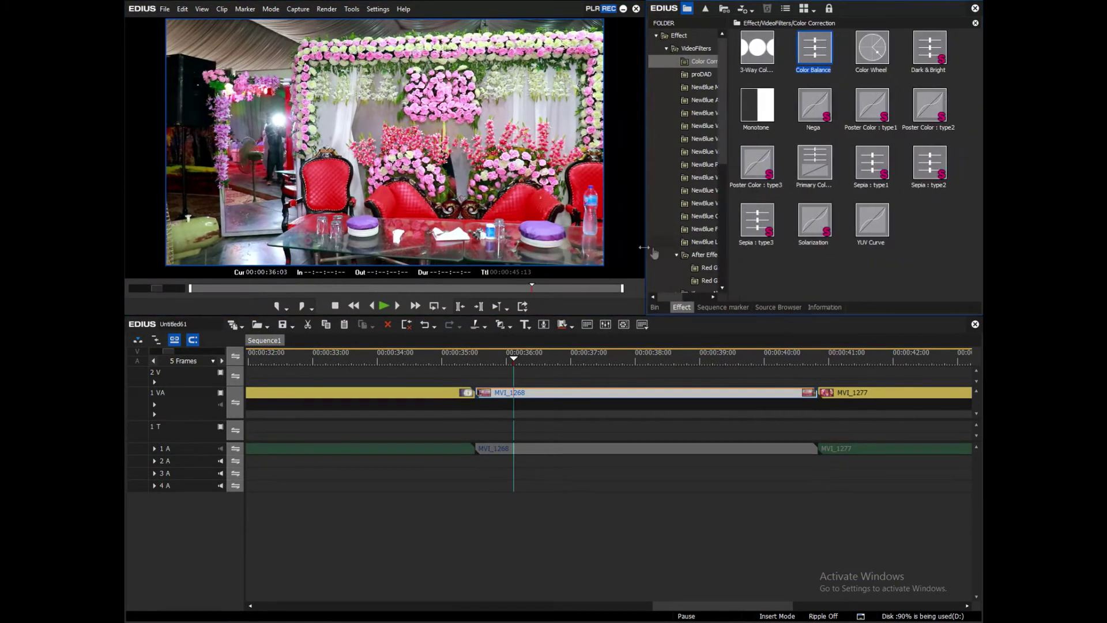
drag(634, 252, 592, 310)
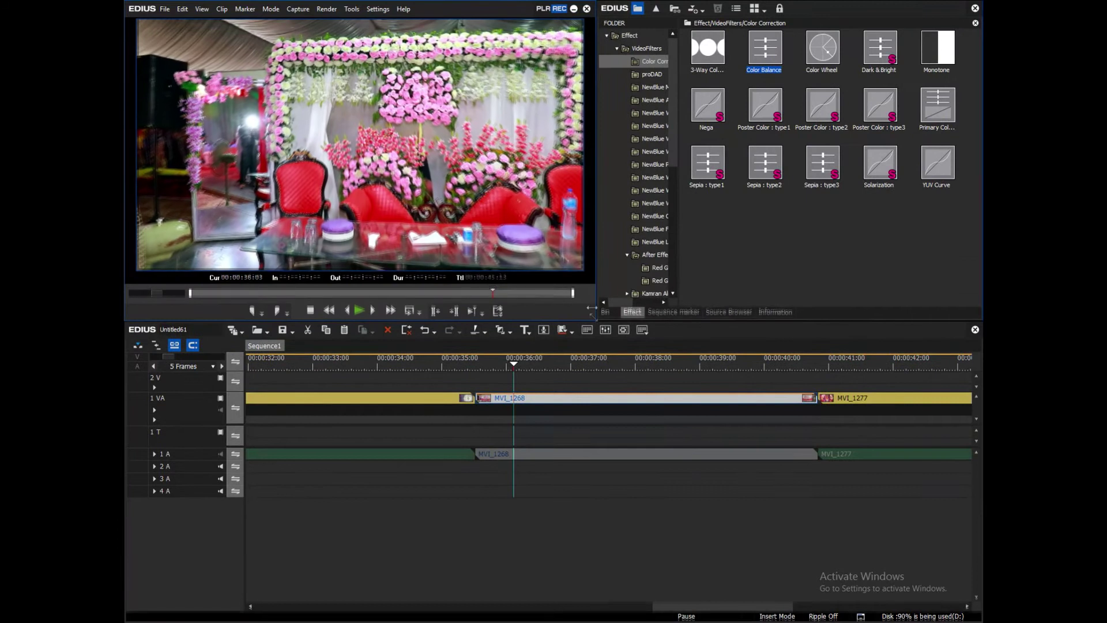
Apply the YUV Curve filter to the MVI_1268 clip and open its settings.
click(712, 60)
drag(938, 164, 577, 398)
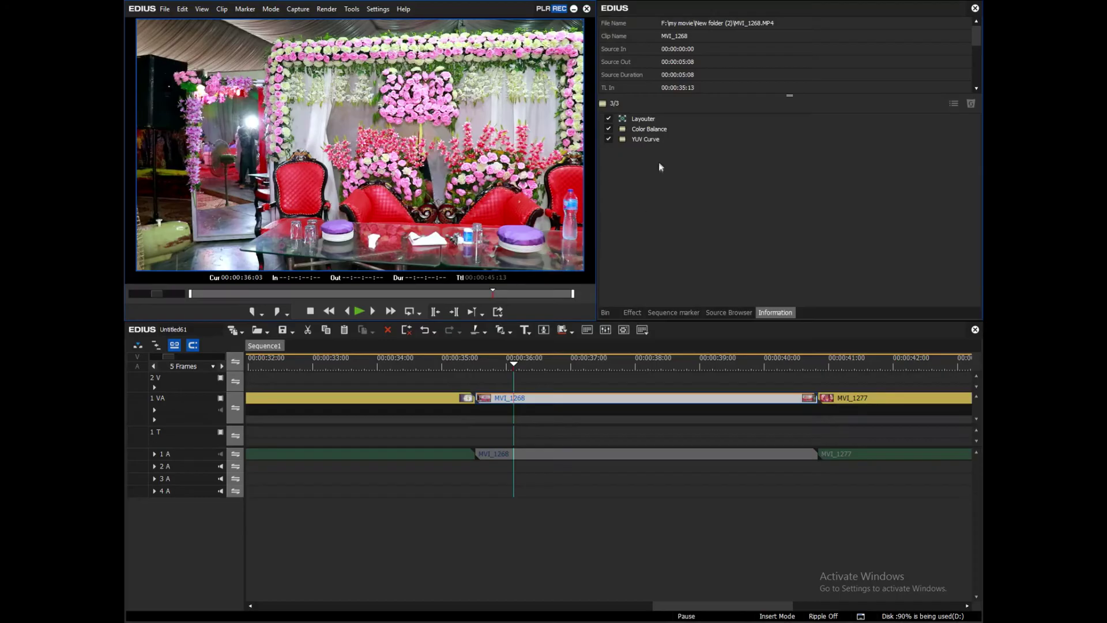
double_click(651, 143)
Add a midpoint to the YUV Curve's Y graph, raise its dark end slightly, and accept the filter settings.
drag(652, 143, 676, 120)
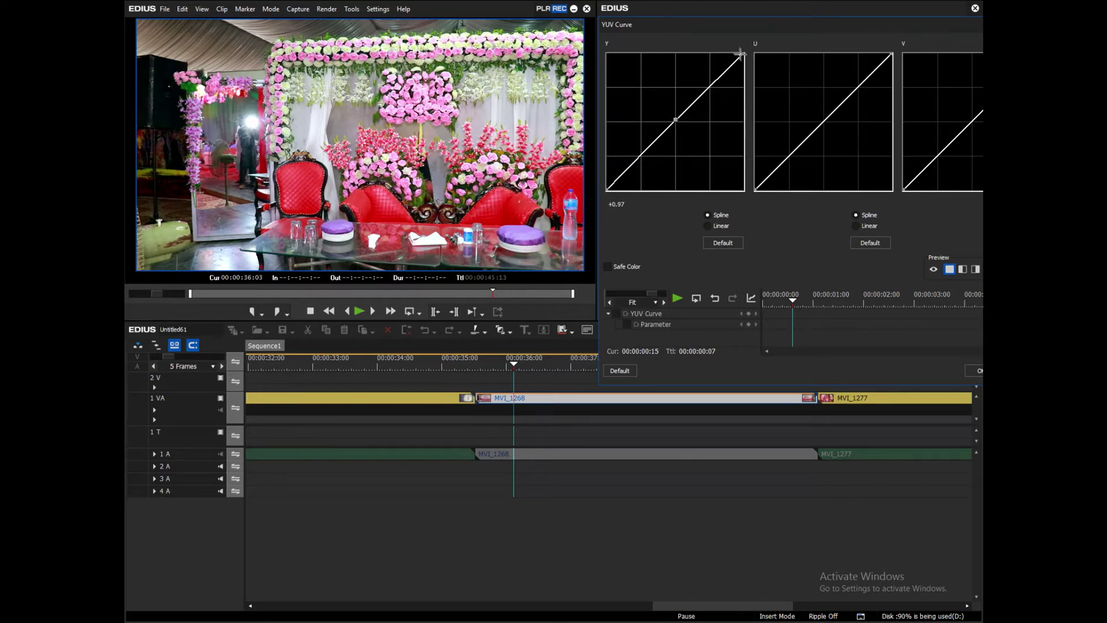
mouse_move(740, 52)
mouse_down()
mouse_move(713, 45)
mouse_move(747, 50)
mouse_up()
drag(607, 186, 593, 177)
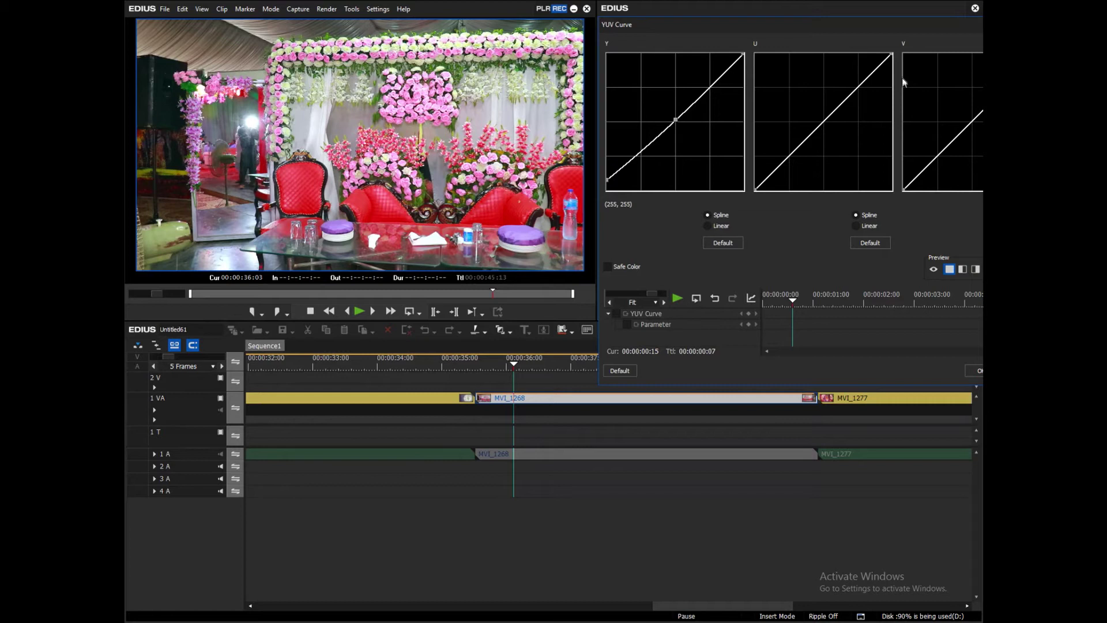
mouse_move(892, 54)
mouse_down()
mouse_move(893, 64)
mouse_move(867, 40)
mouse_move(898, 59)
mouse_move(892, 50)
mouse_up()
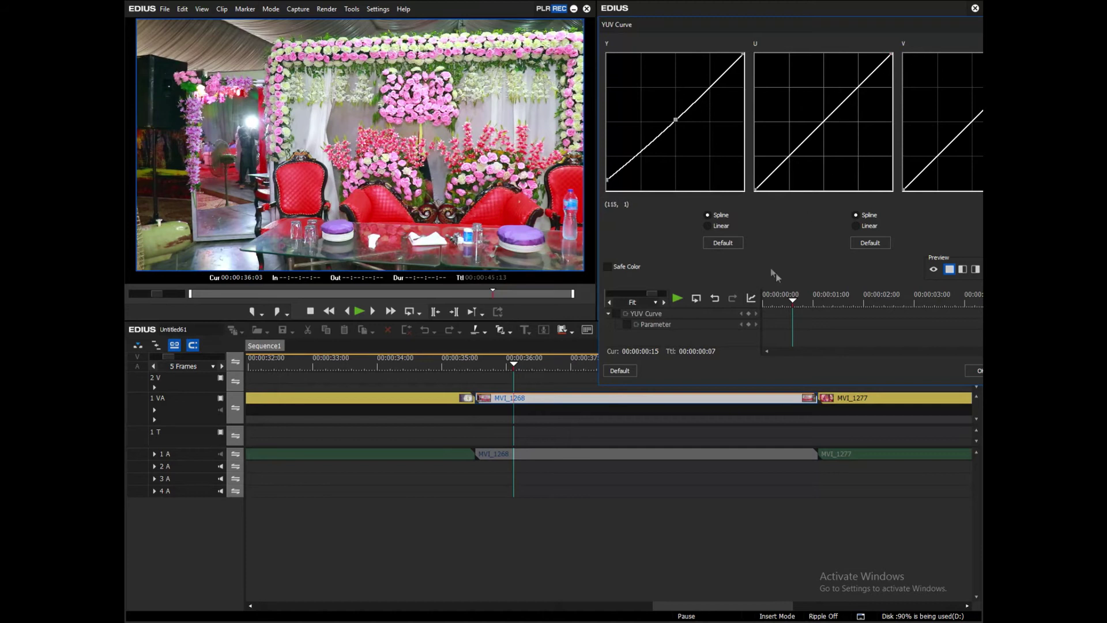
drag(861, 15, 737, 102)
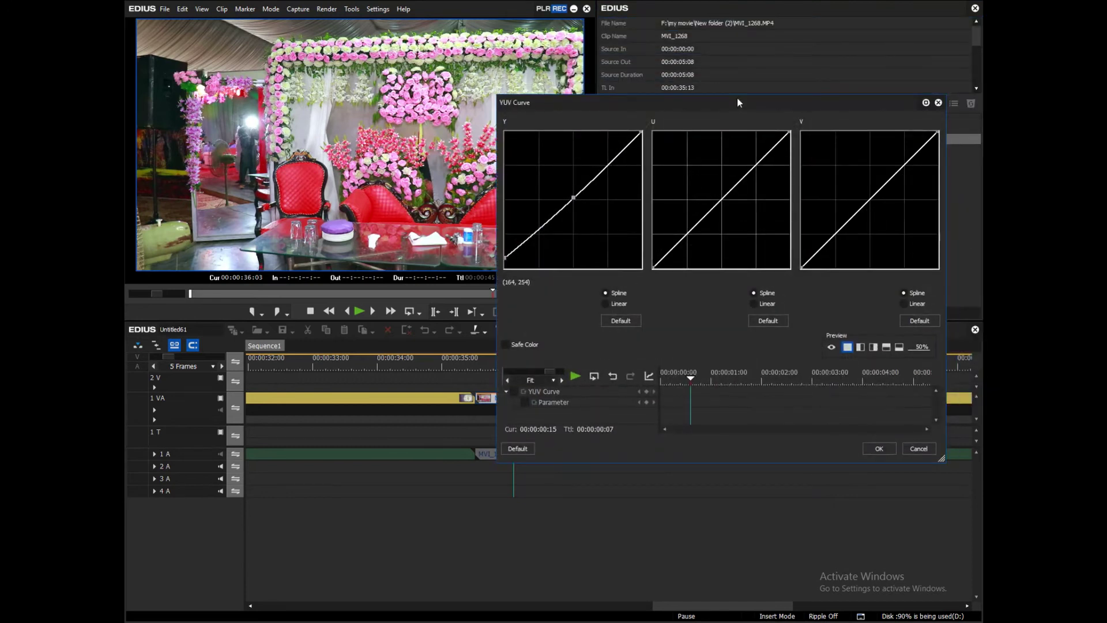
click(876, 448)
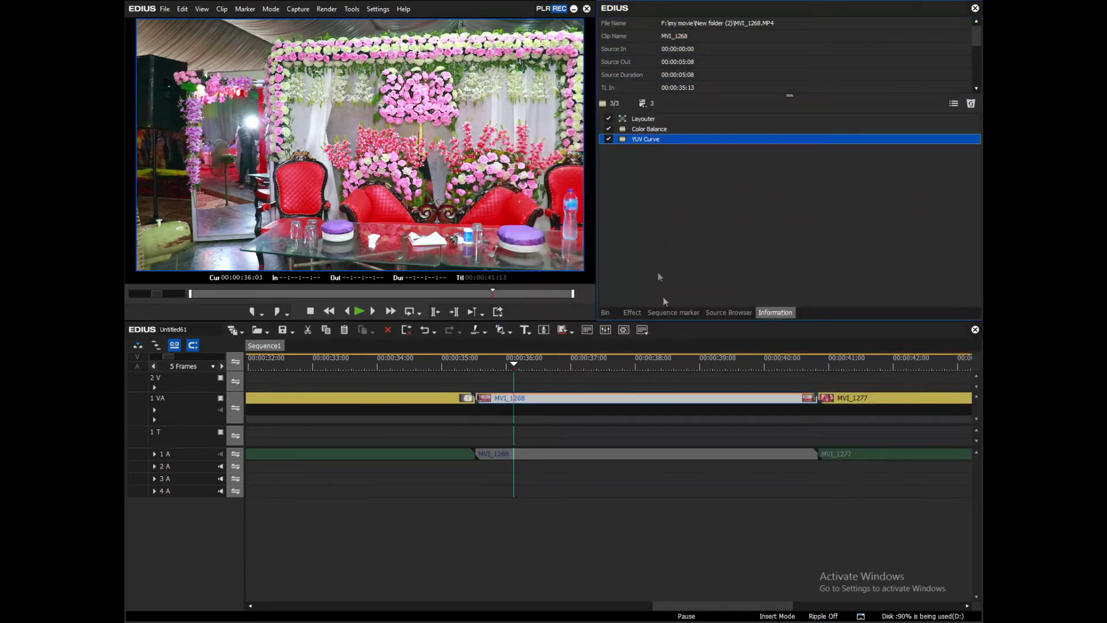
Switch YUV Curve on MVI_1268 off and on repeatedly to compare the picture with and without it.
click(608, 138)
click(609, 138)
click(608, 139)
click(608, 139)
click(608, 139)
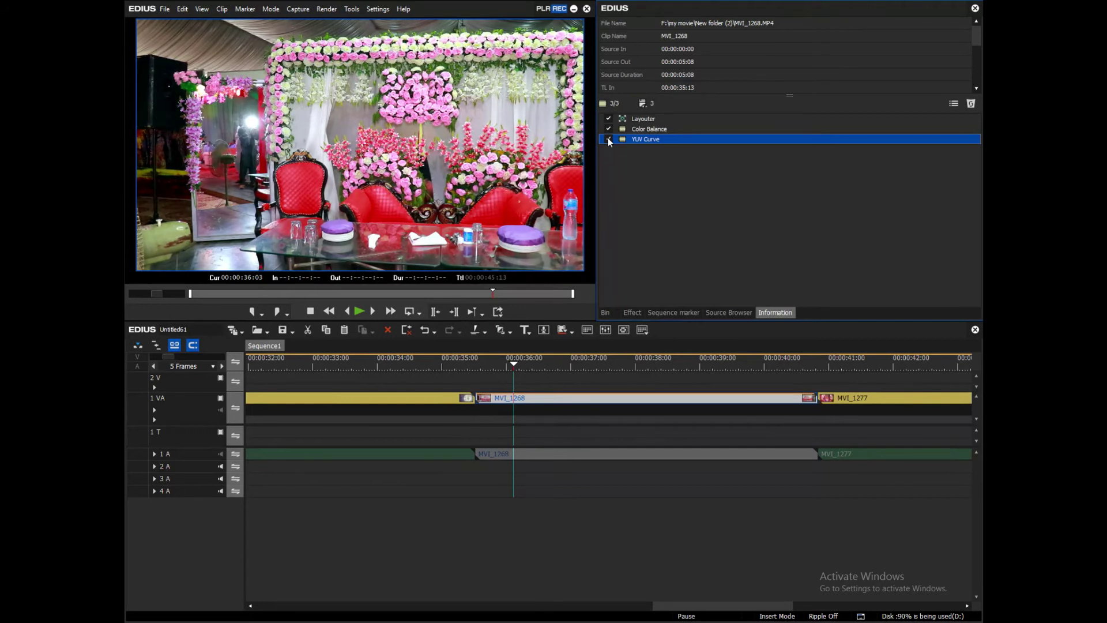
click(608, 139)
click(608, 139)
click(609, 139)
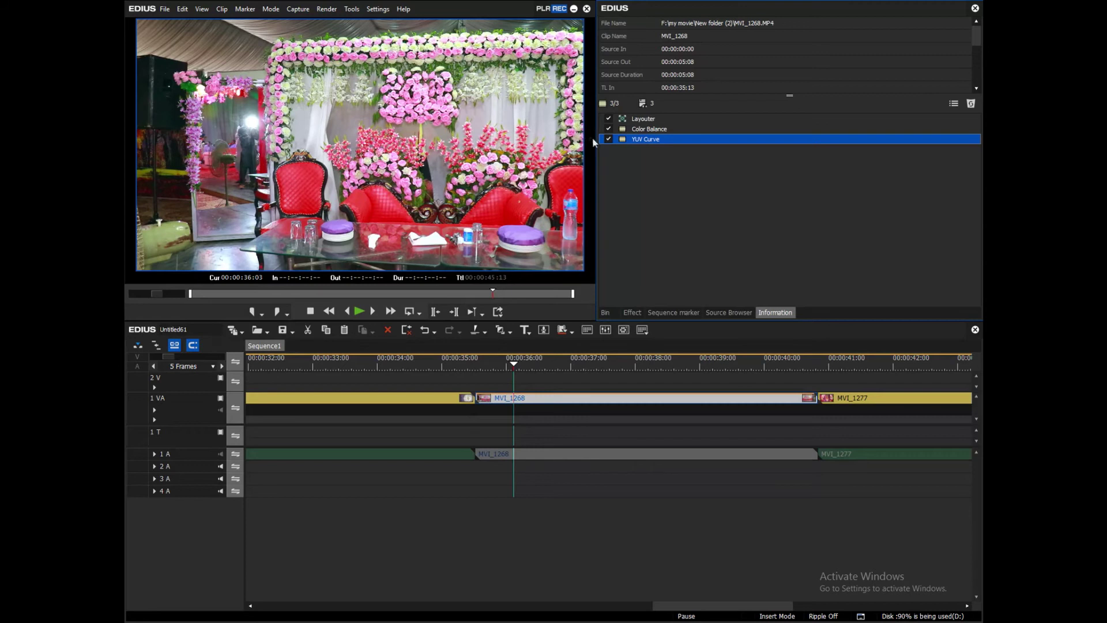
click(608, 140)
click(607, 139)
click(608, 140)
click(608, 140)
Apply the Primary Color Correction filter to MVI_1268 and open its settings.
click(634, 314)
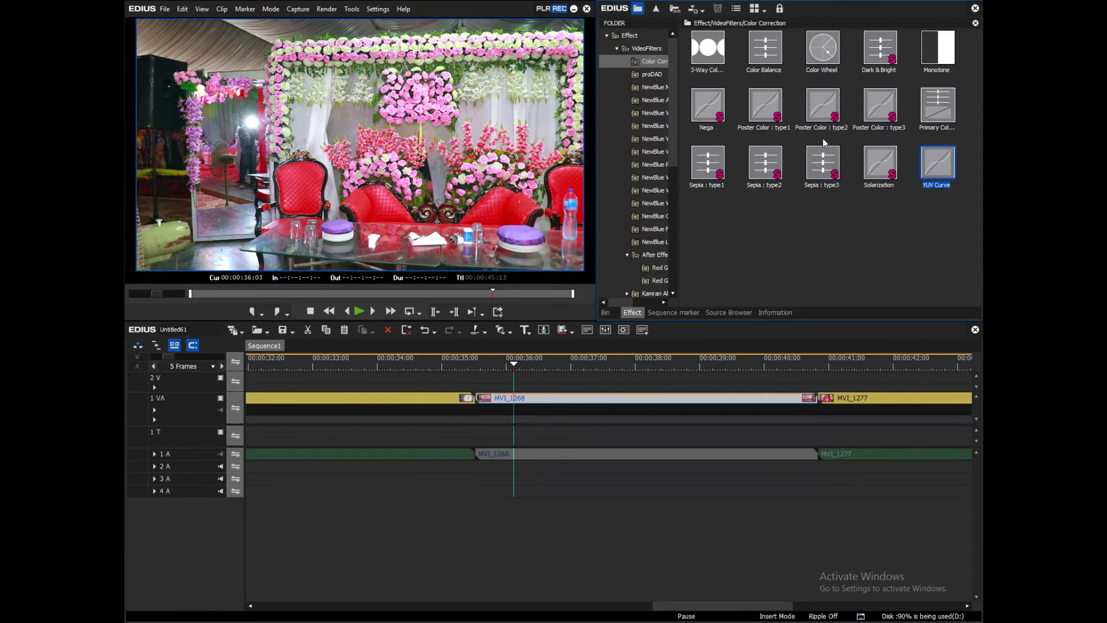
key(Up)
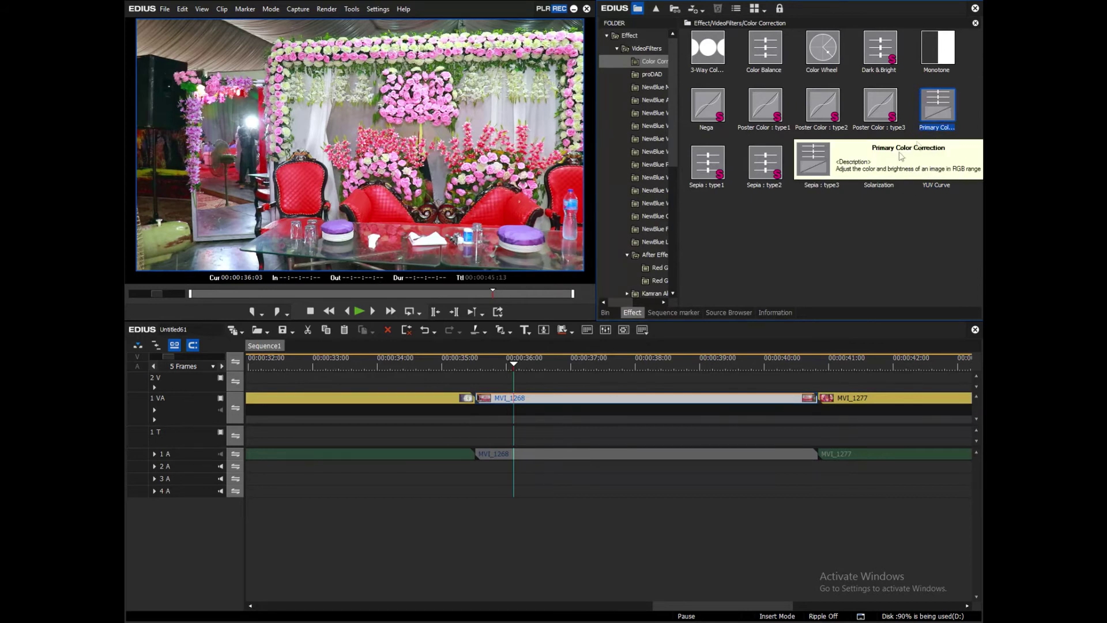
drag(937, 110, 531, 398)
double_click(646, 150)
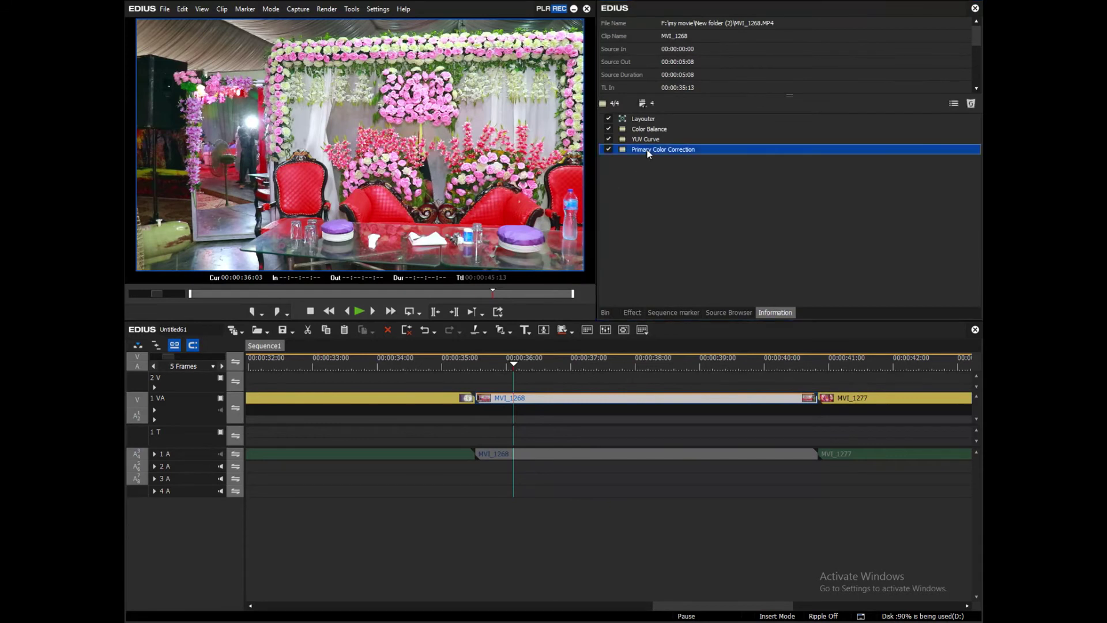
Set the Primary Color Correction Exposure to 4, raise Saturation slightly, and accept the settings.
drag(558, 23, 774, 175)
click(802, 257)
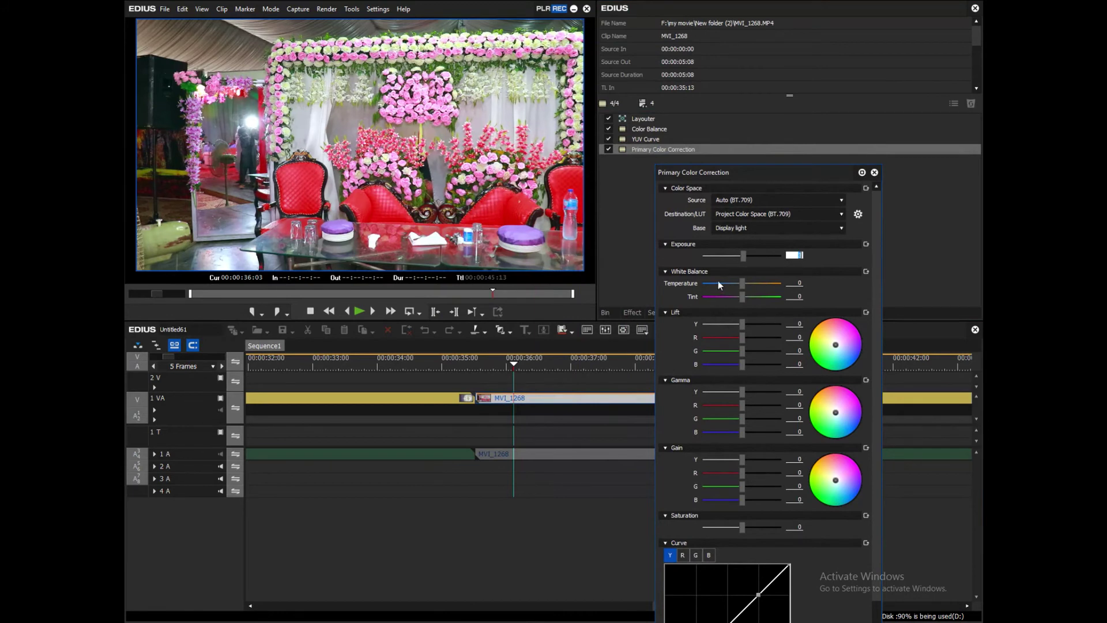
mouse_move(743, 254)
mouse_down()
mouse_move(756, 260)
mouse_move(743, 258)
mouse_up()
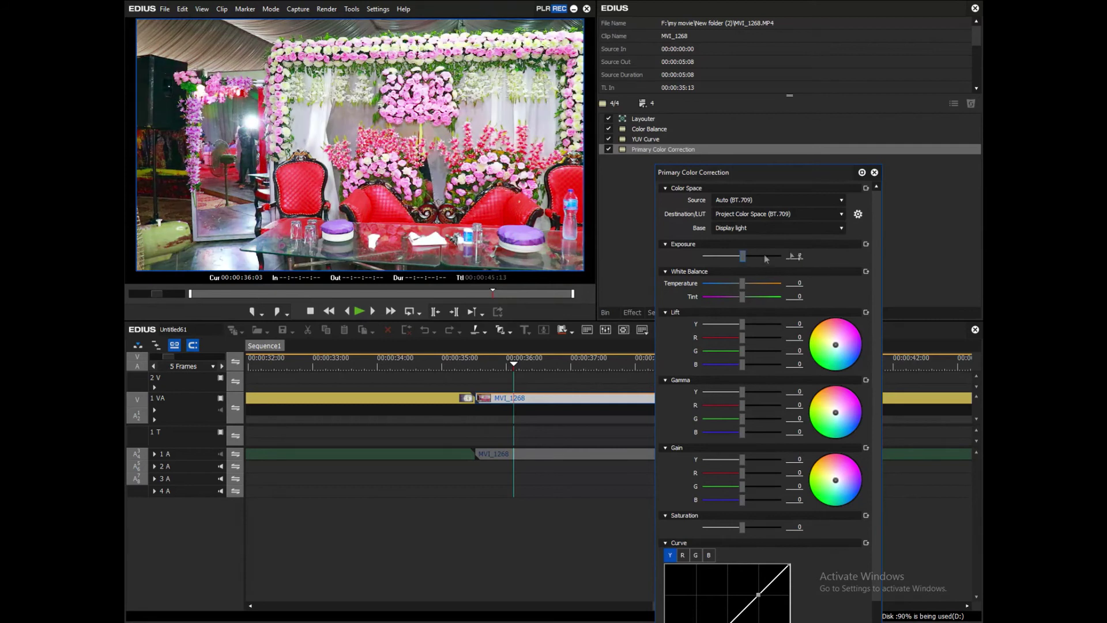
click(804, 255)
click(795, 528)
drag(793, 177, 738, 48)
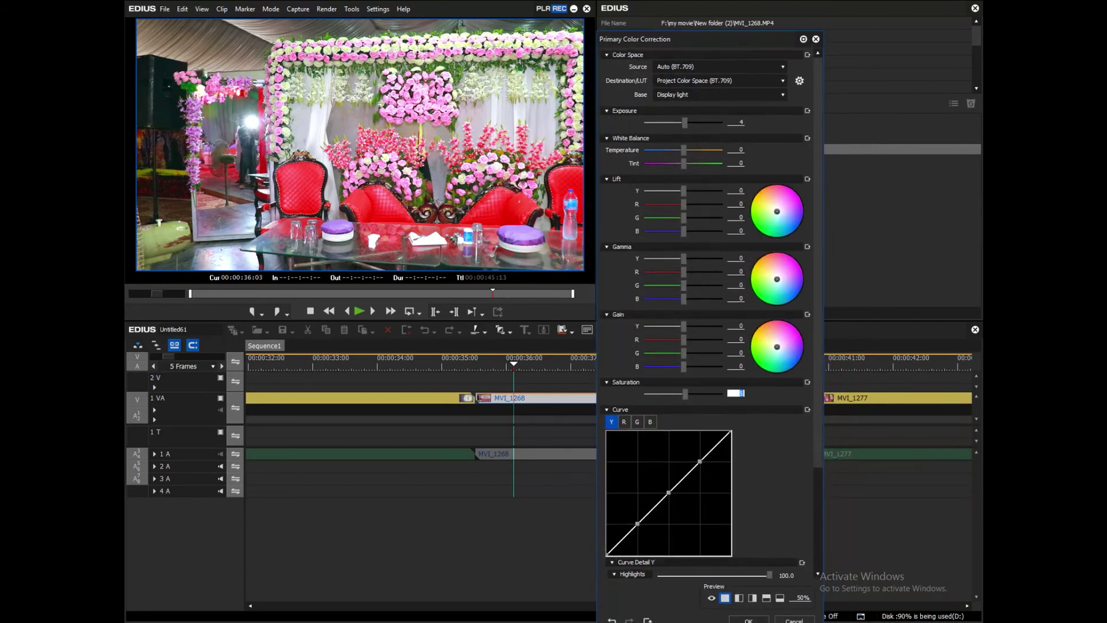
click(749, 620)
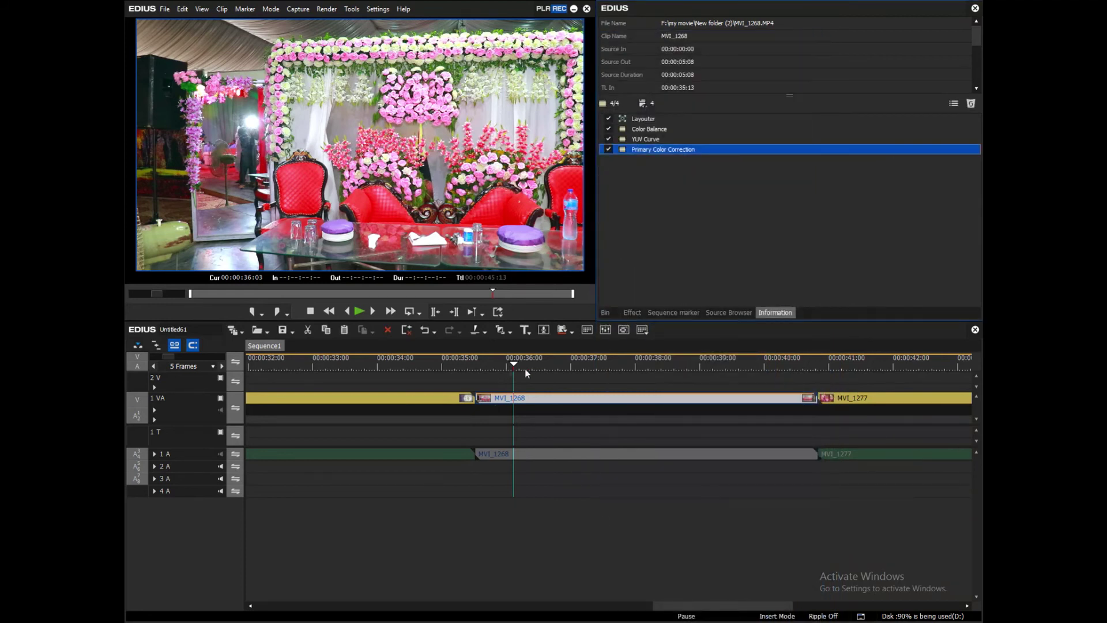
Select Color Balance, YUV Curve and Primary Color Correction on MVI_1268 and play the corrected clip briefly in full screen.
drag(652, 234, 635, 137)
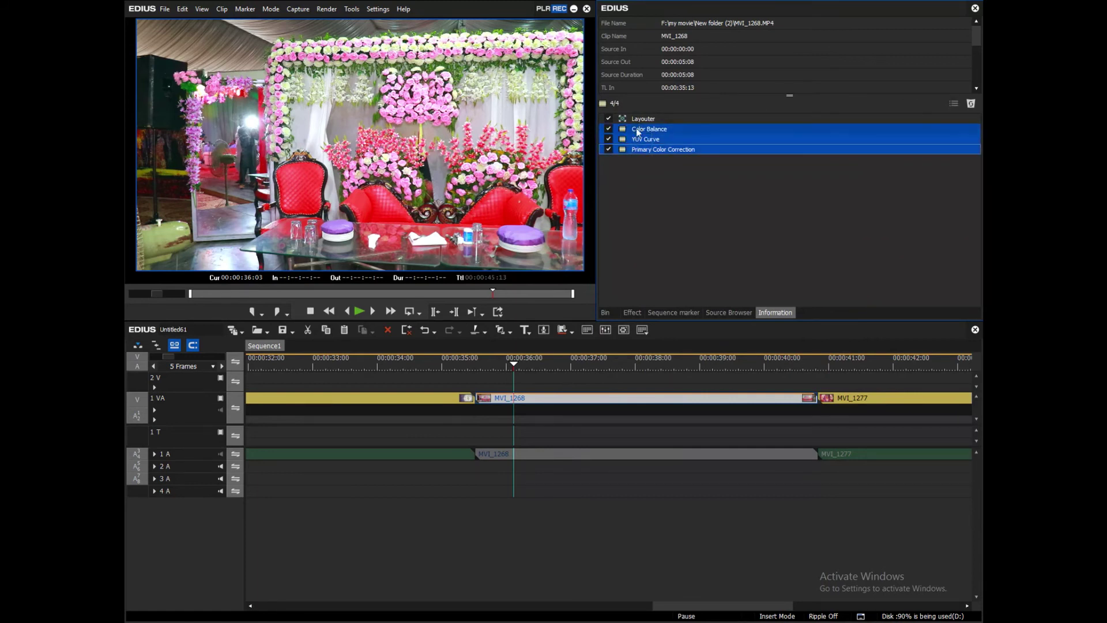
drag(642, 197, 612, 132)
double_click(476, 145)
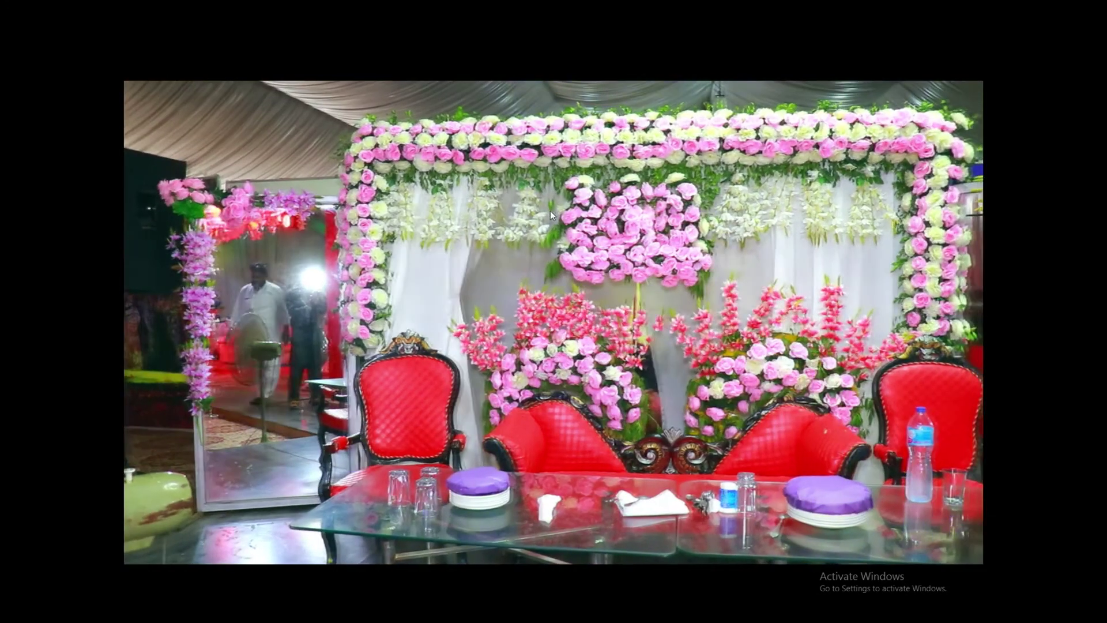
double_click(550, 216)
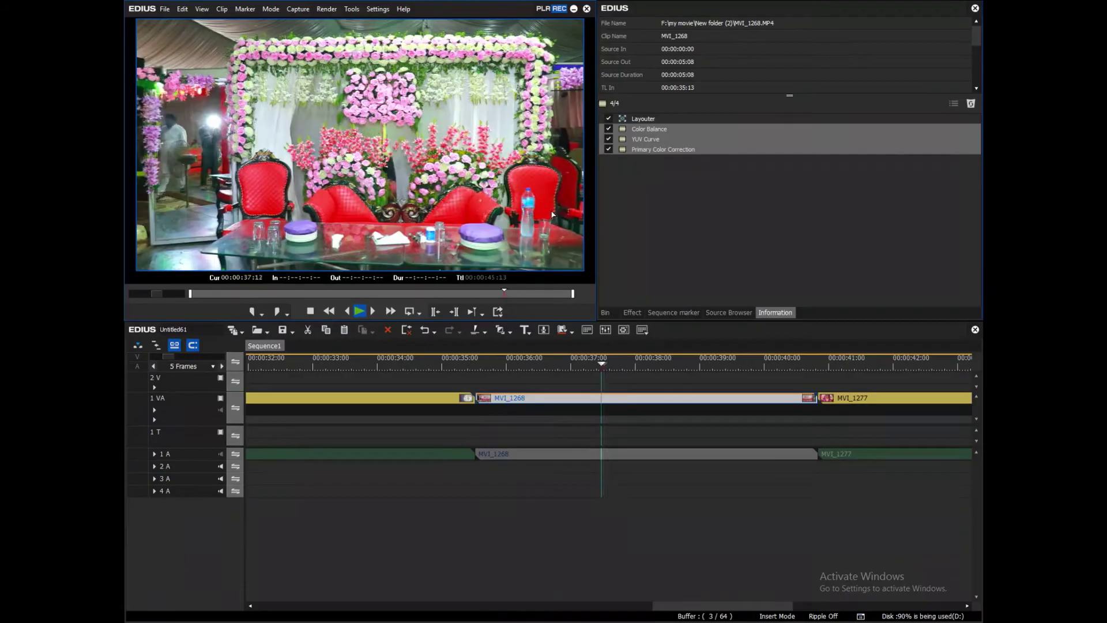
key(space)
Enlarge the preview and view MVI_1268 in full screen with the three selected correction filters disabled.
drag(593, 315, 761, 494)
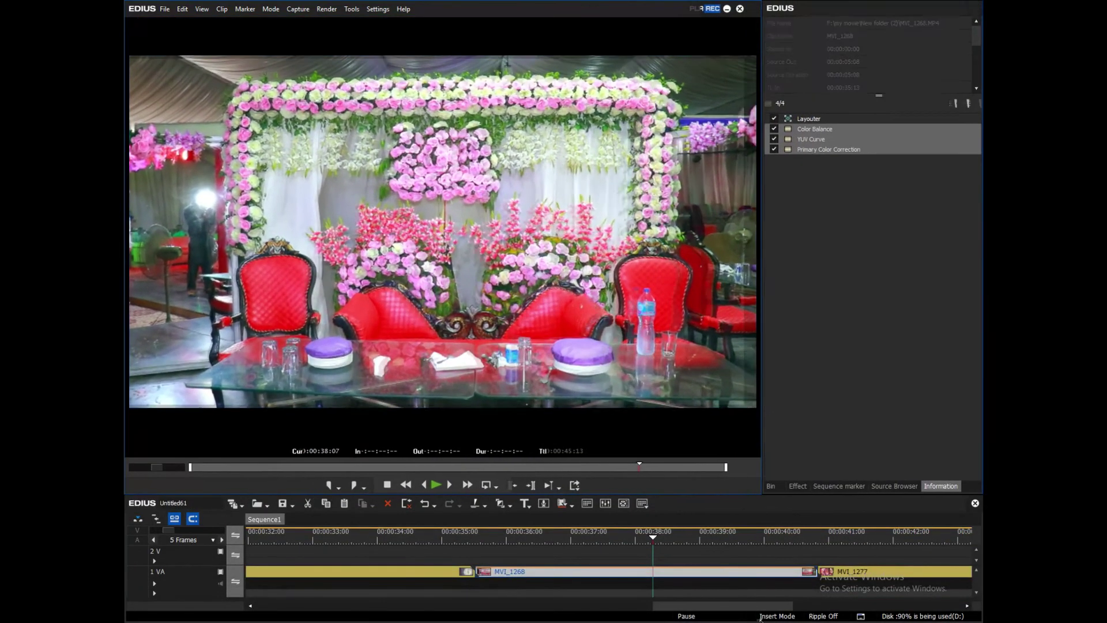
drag(760, 617, 806, 616)
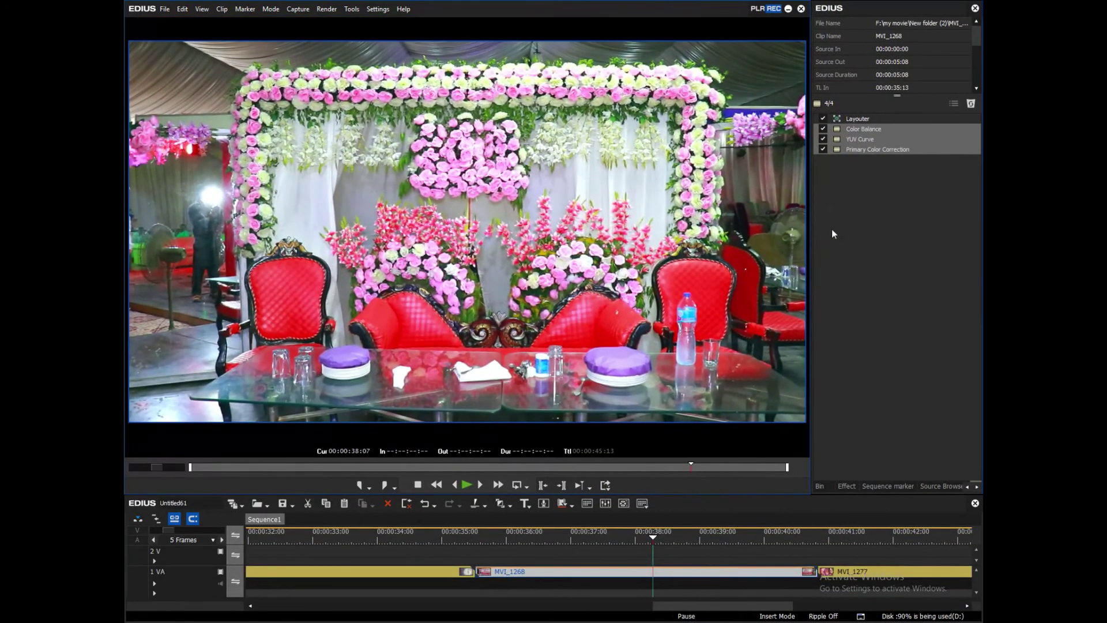
click(823, 150)
click(822, 150)
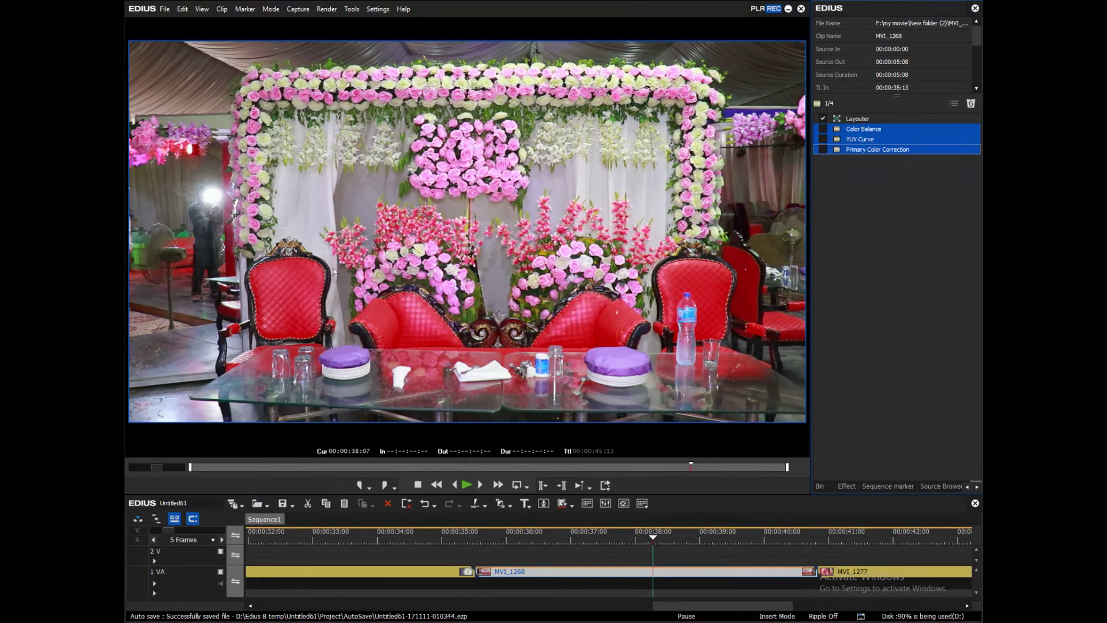
double_click(482, 254)
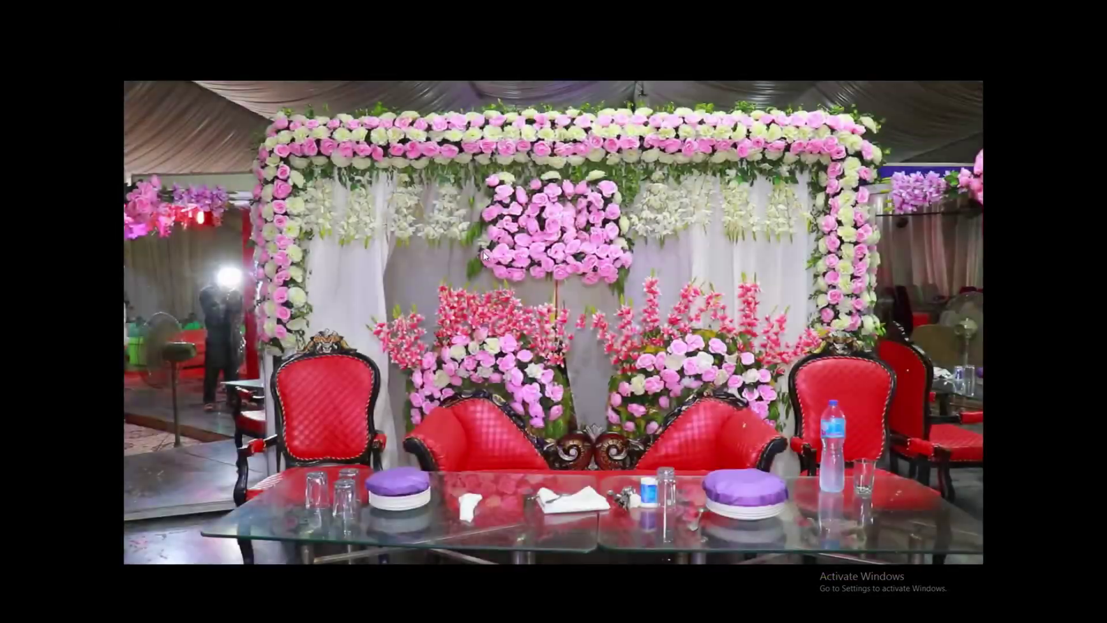
double_click(521, 260)
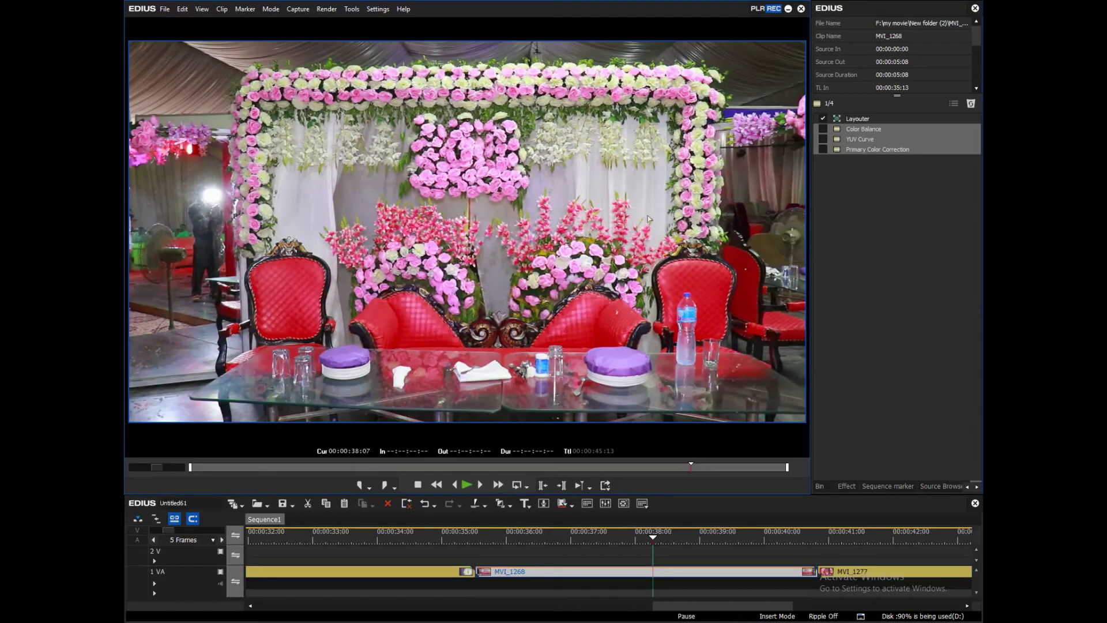
Re-enable the three correction filters together and view the corrected MVI_1268 frame in full screen.
click(823, 149)
click(587, 224)
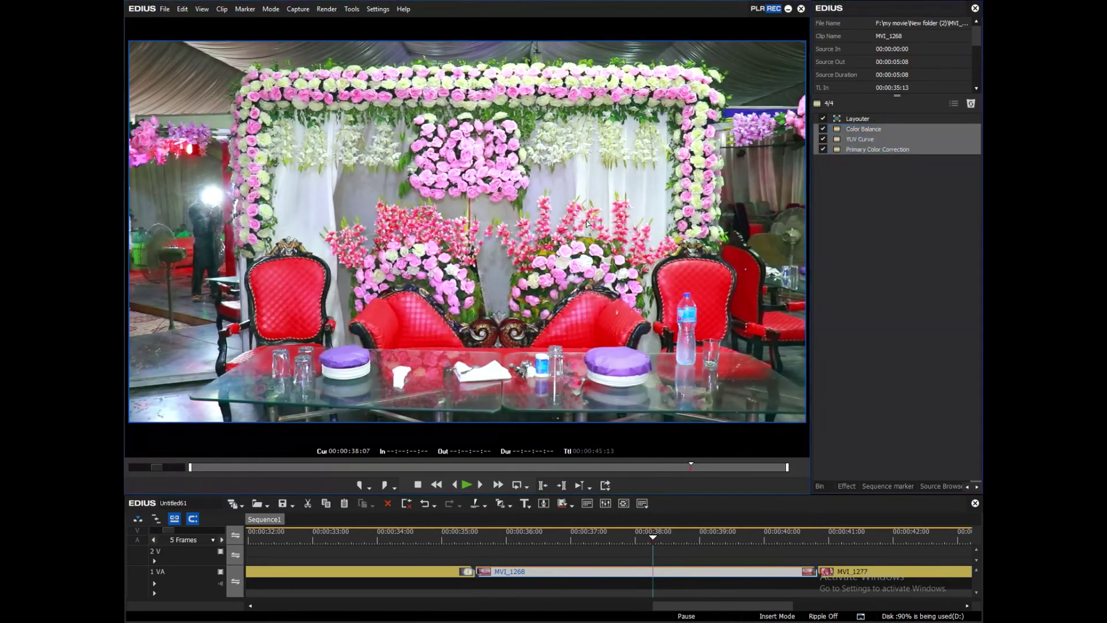
double_click(587, 224)
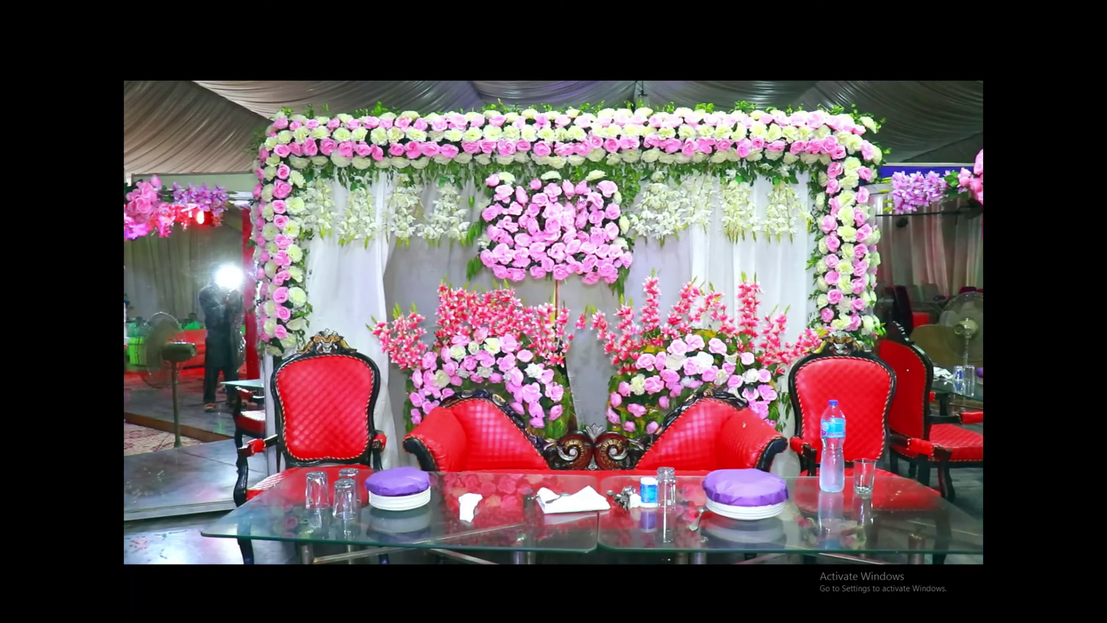
double_click(584, 178)
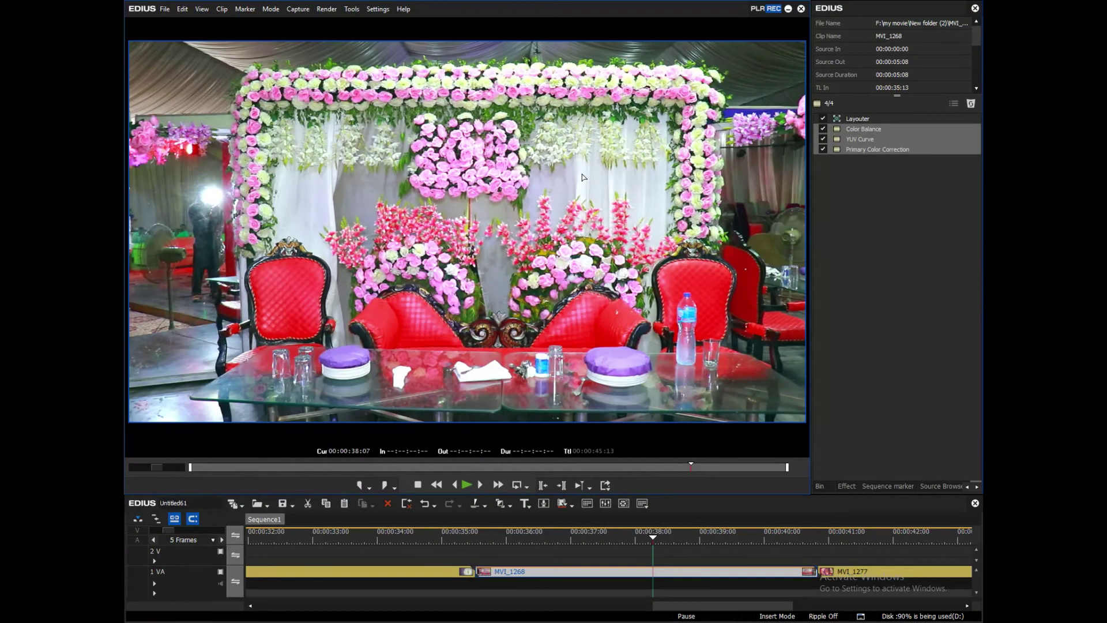
Switch the three selected filters off and on together twice to compare MVI_1268 before and after correction.
click(822, 149)
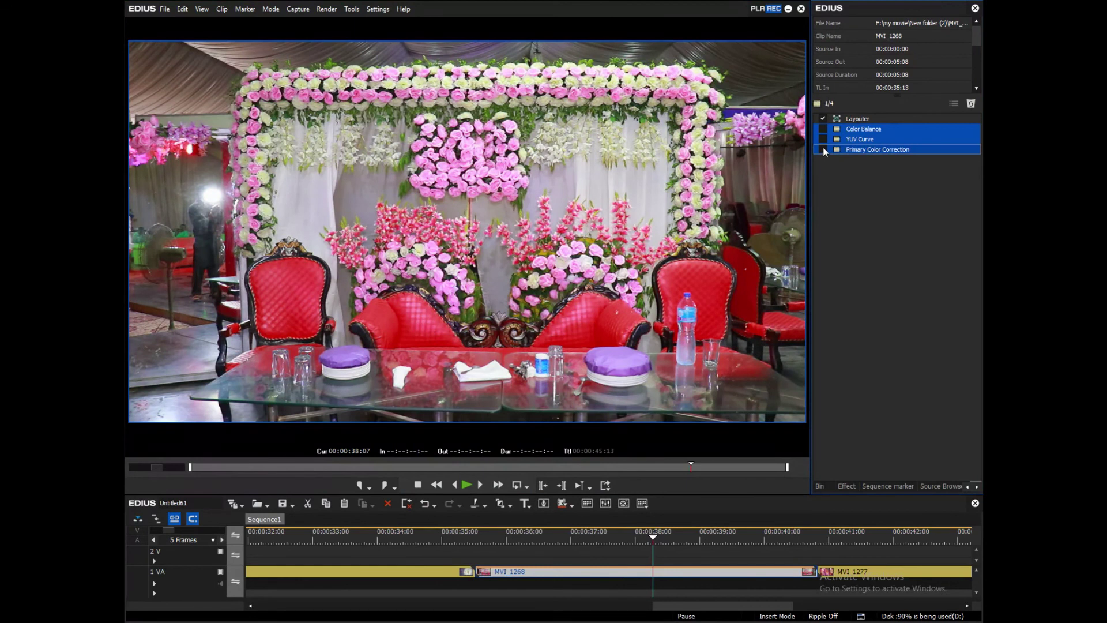
click(822, 149)
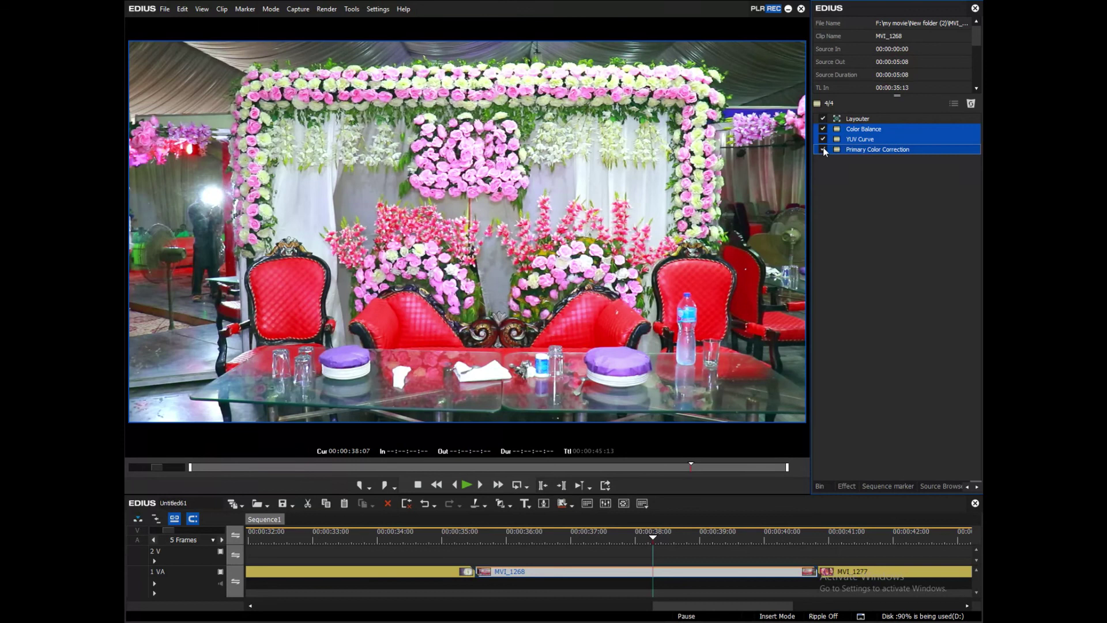
click(823, 149)
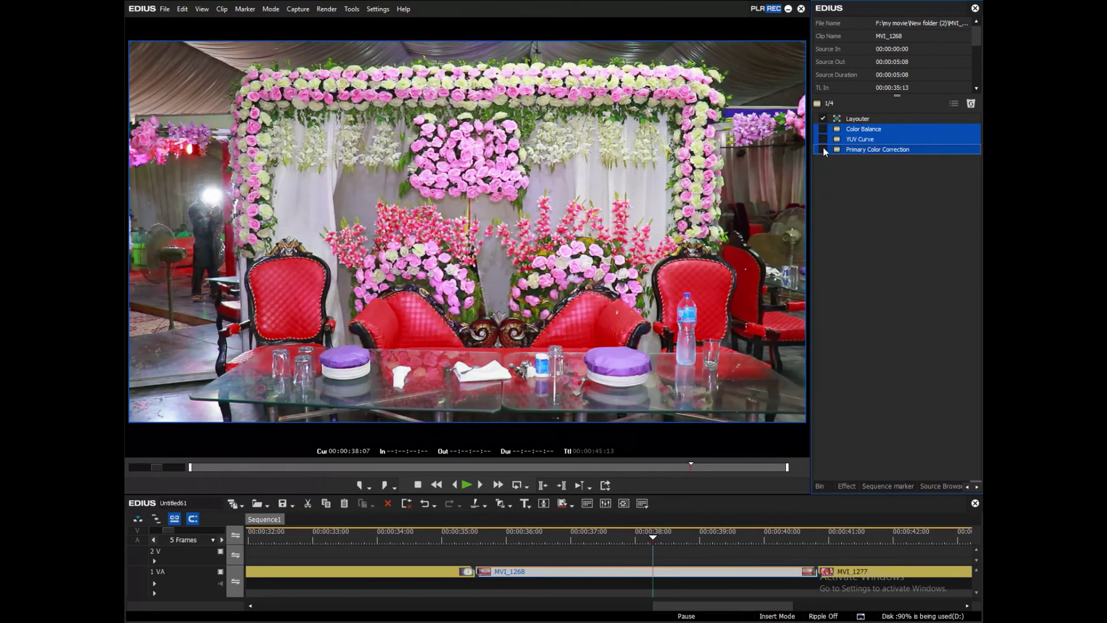
click(823, 149)
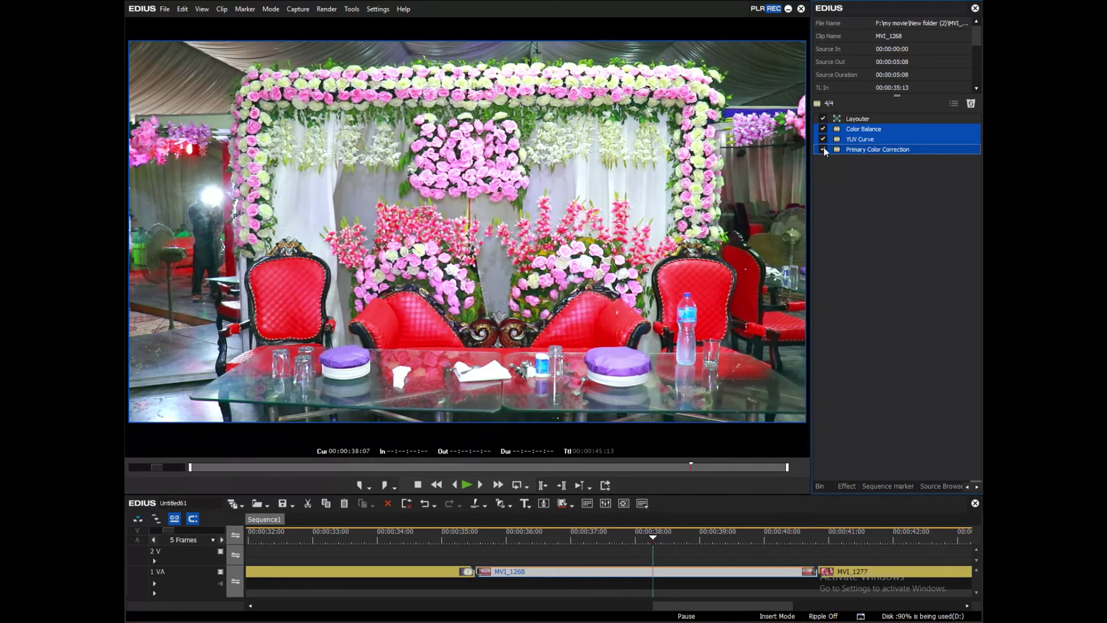
Shrink the preview, place the playhead at 00:00:36:24, and set the timeline scale to 1 second.
drag(810, 306, 662, 306)
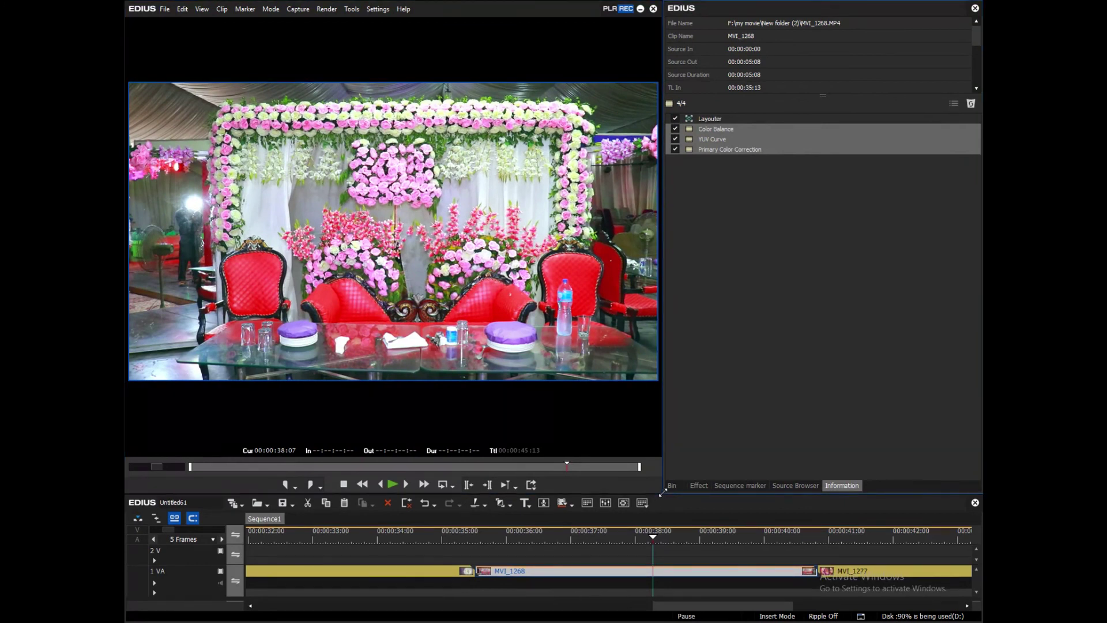
drag(662, 493, 612, 404)
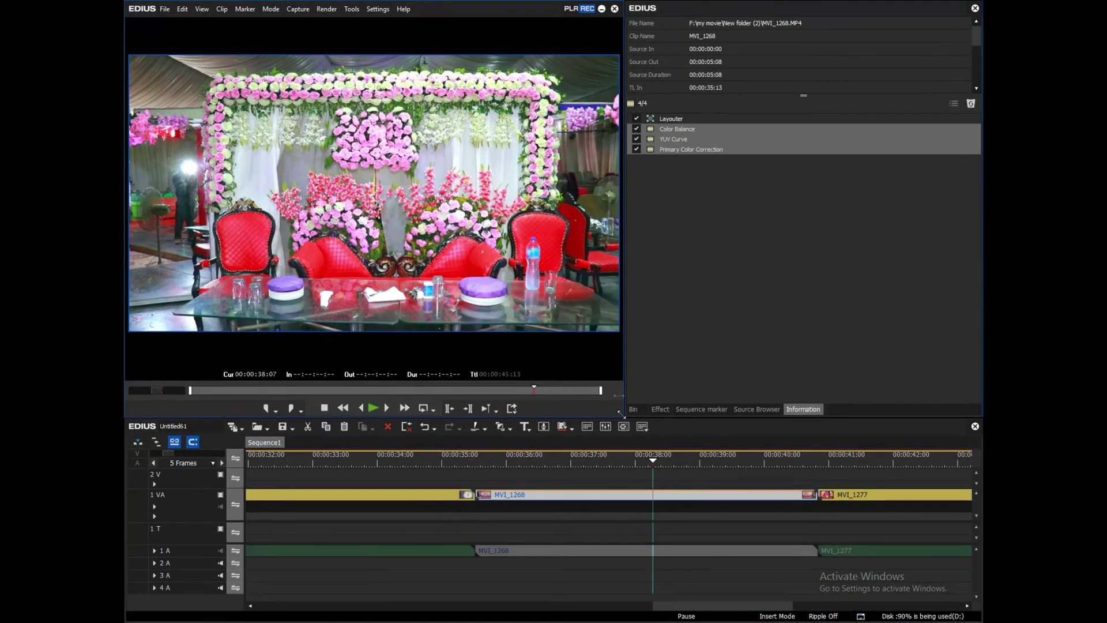
click(569, 459)
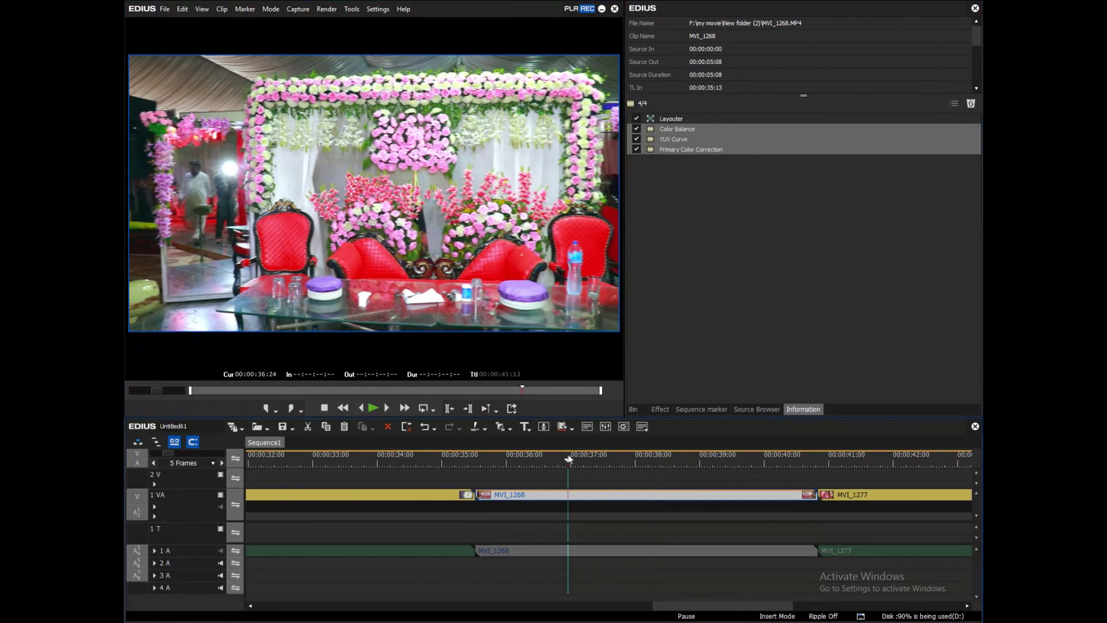
scroll(571, 462, down, 2)
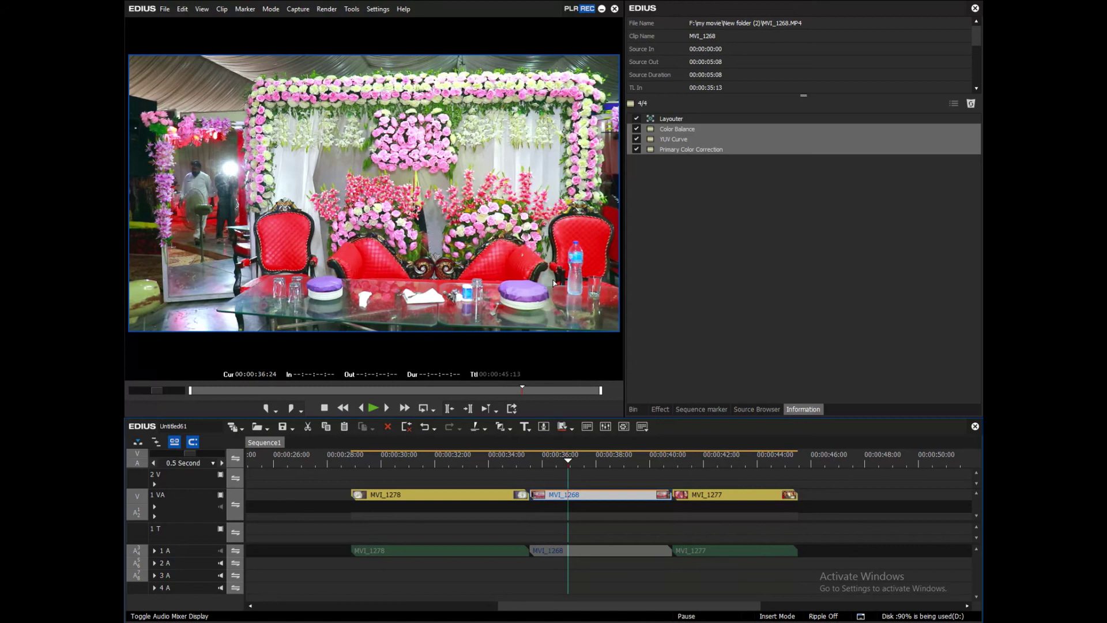
scroll(578, 499, down, 2)
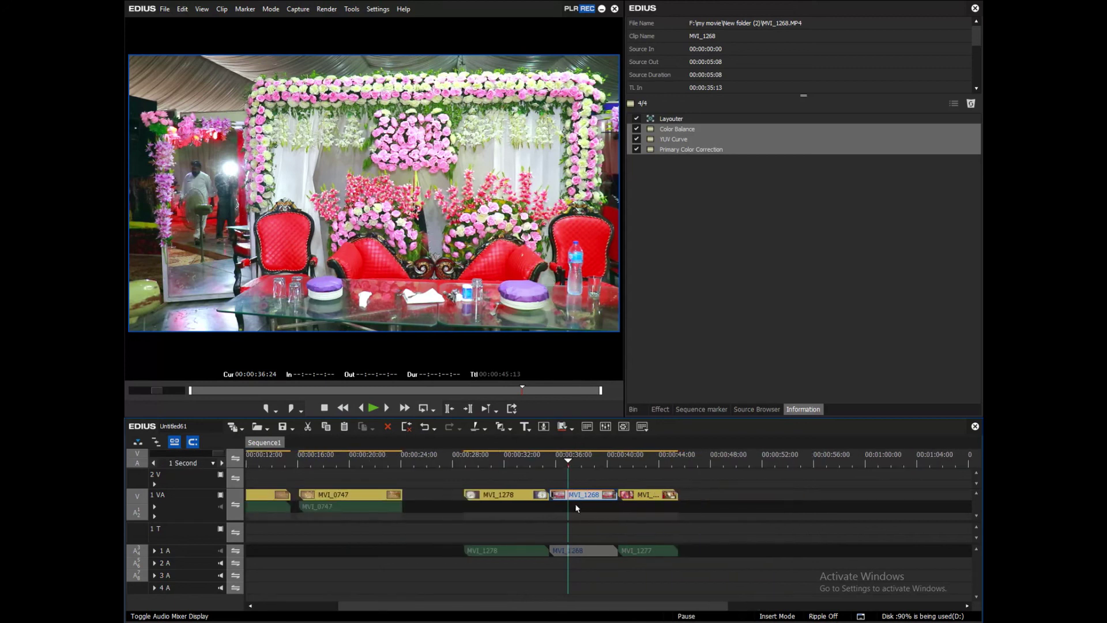